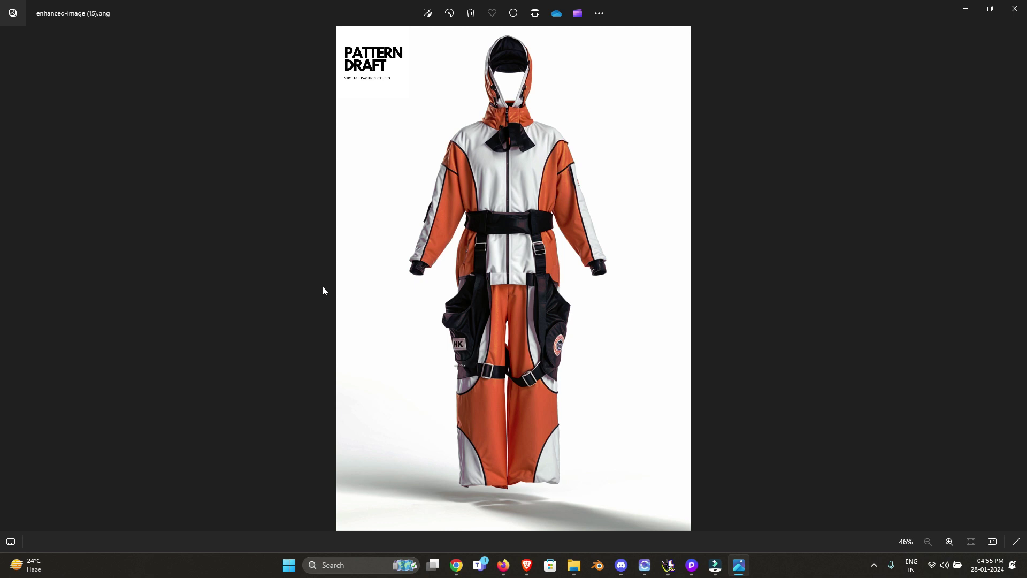
Step: Browse backwards through the enhanced fashion images from enhanced-image (15).png past enhanced-image (4).png, examining the outfits and faces up close
{"action": "key", "text": "Left"}
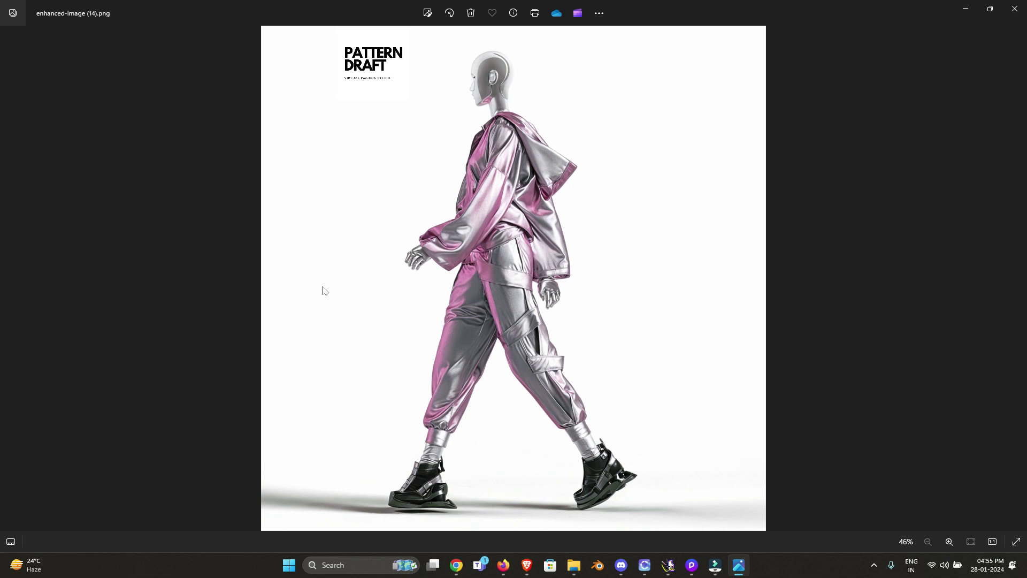
{"action": "key", "text": "Left"}
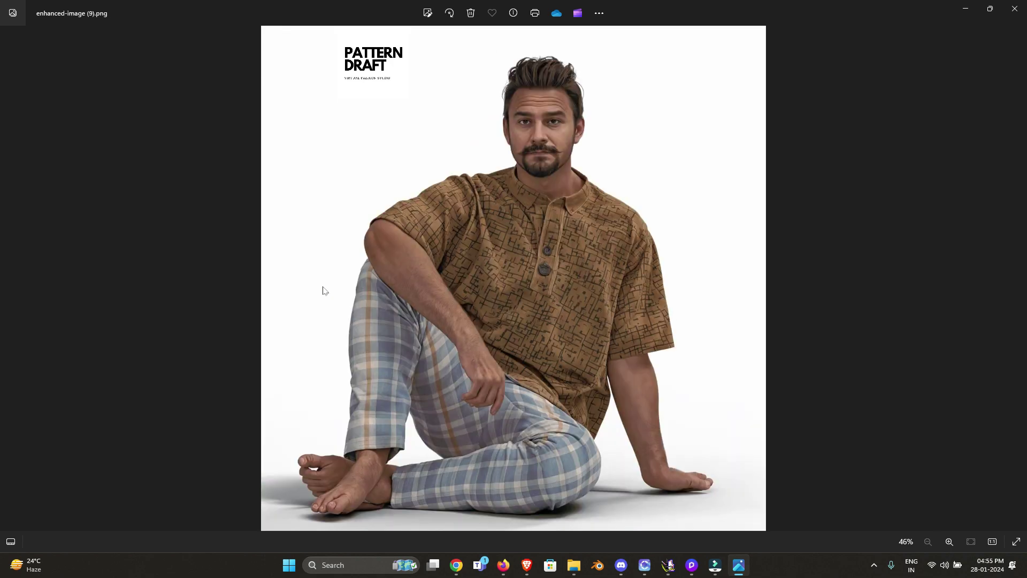
{"action": "key", "text": "Left"}
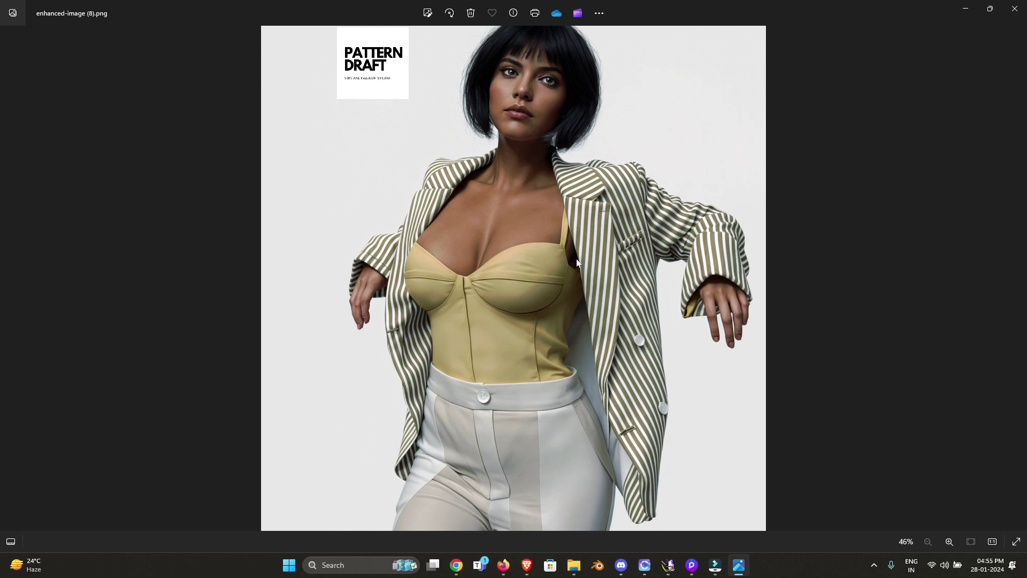
{"action": "key", "text": "Left"}
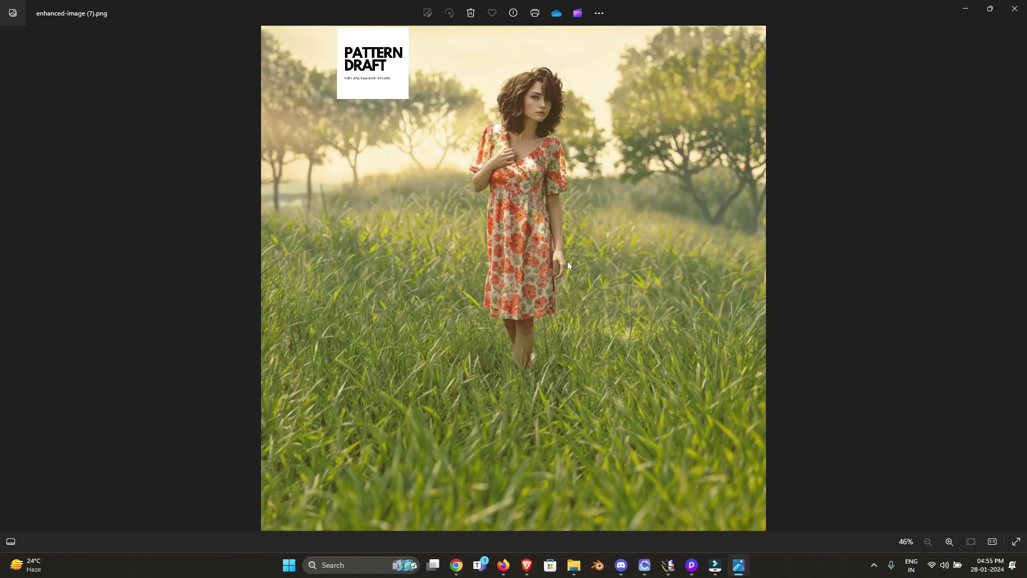
{"action": "scroll", "coordinate": [567, 166], "scroll_direction": "up", "scroll_amount": 4}
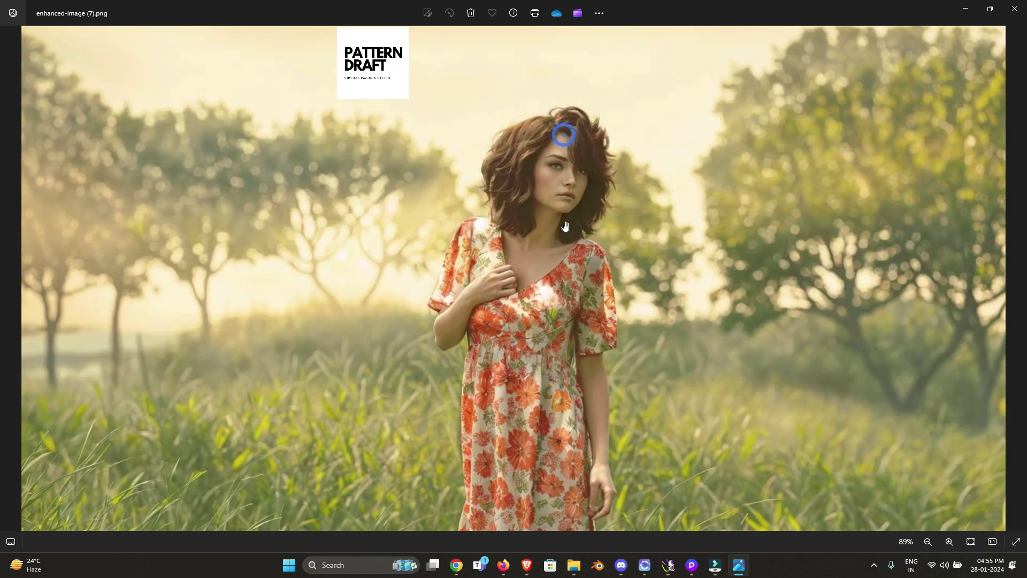
{"action": "scroll", "coordinate": [565, 226], "scroll_direction": "down", "scroll_amount": 3}
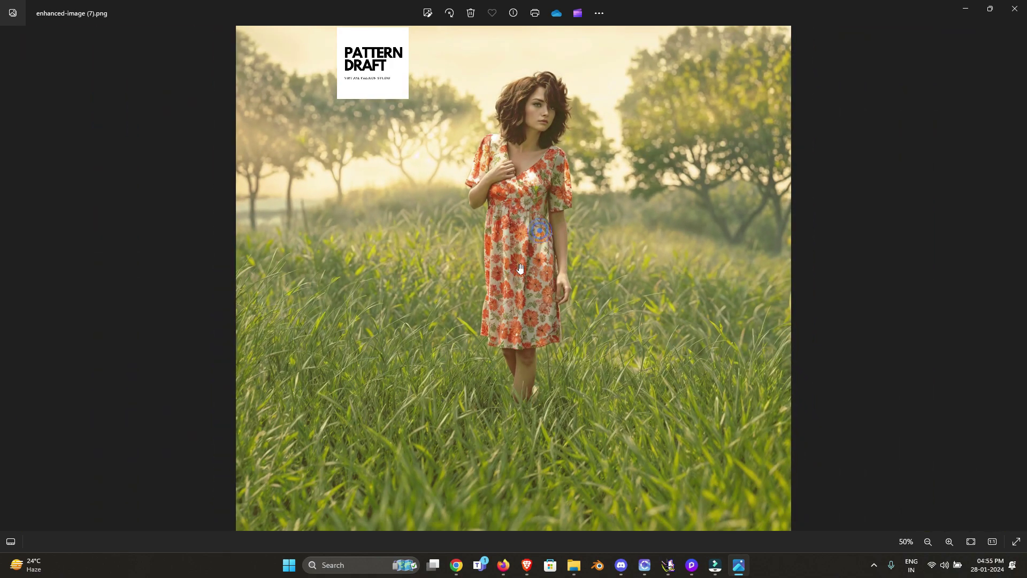
{"action": "key", "text": "Left"}
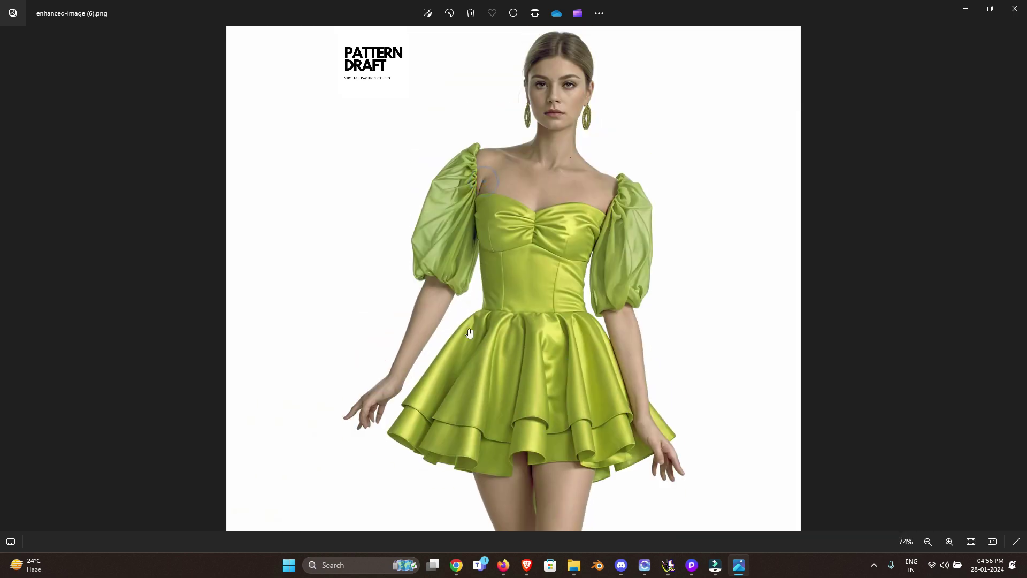
{"action": "key", "text": "Left"}
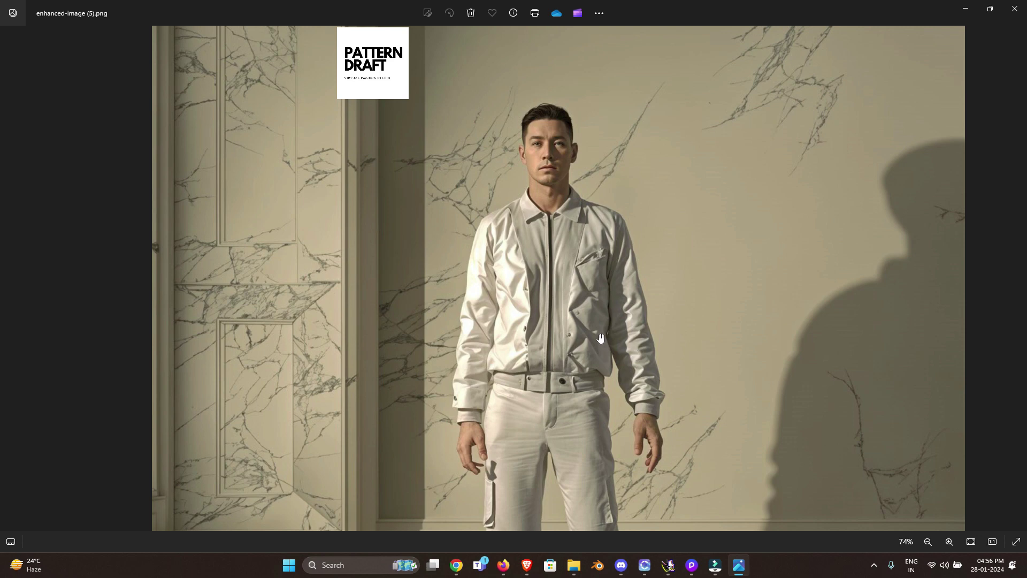
{"action": "scroll", "coordinate": [632, 351], "scroll_direction": "down", "scroll_amount": 3}
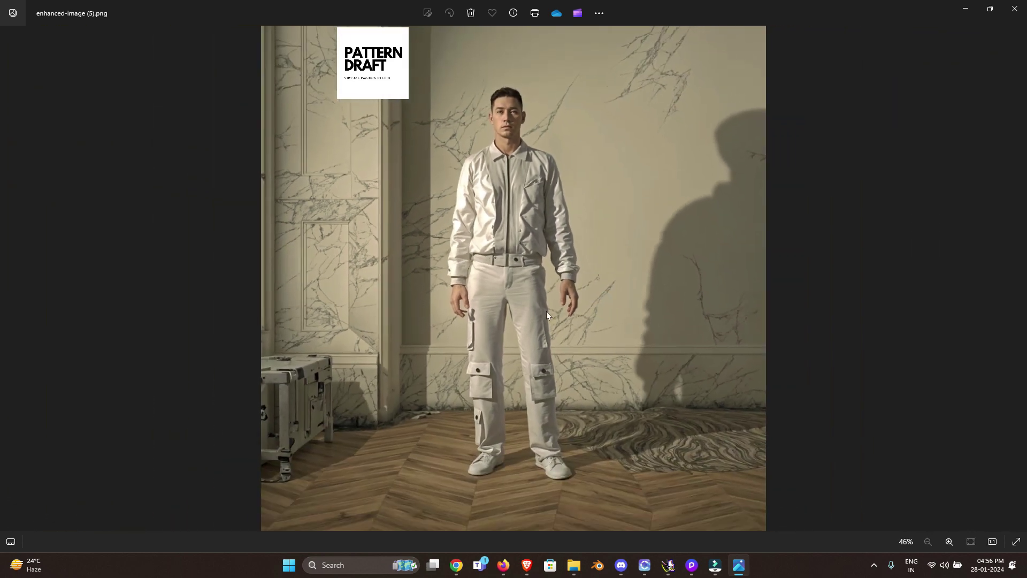
{"action": "key", "text": "Left"}
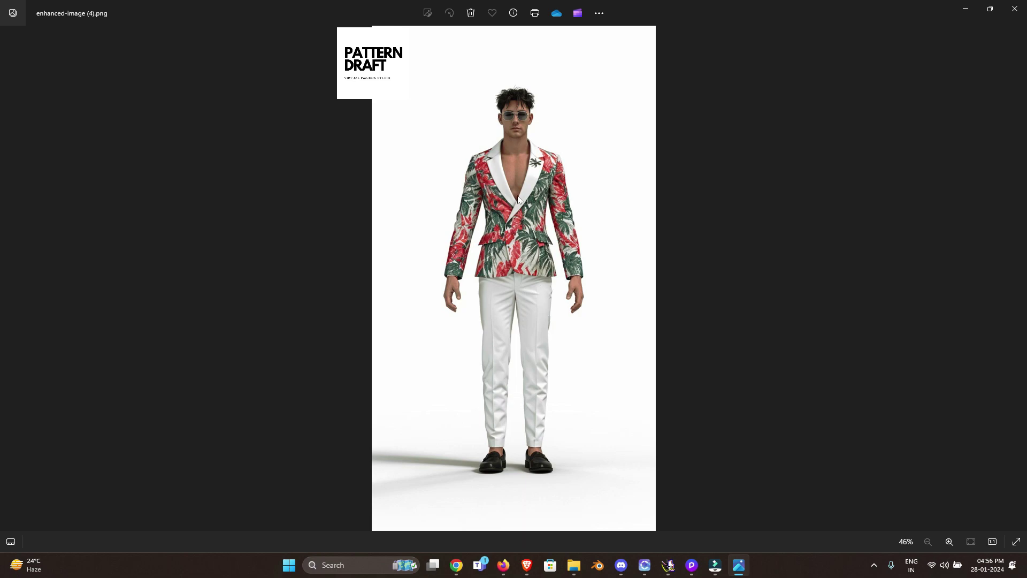
{"action": "scroll", "coordinate": [520, 201], "scroll_direction": "up", "scroll_amount": 5}
{"action": "scroll", "coordinate": [536, 269], "scroll_direction": "down", "scroll_amount": 5}
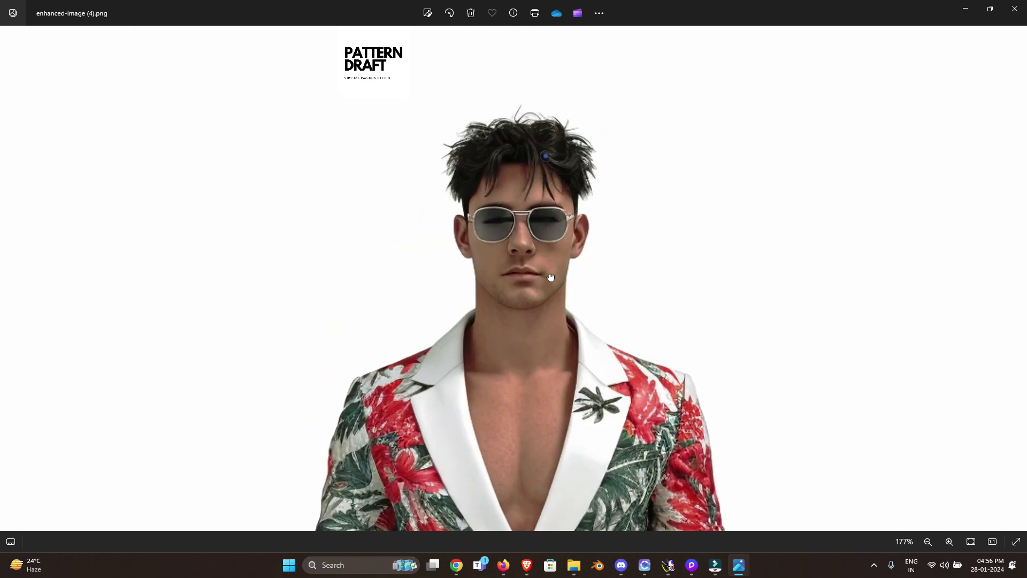
{"action": "key", "text": "Left"}
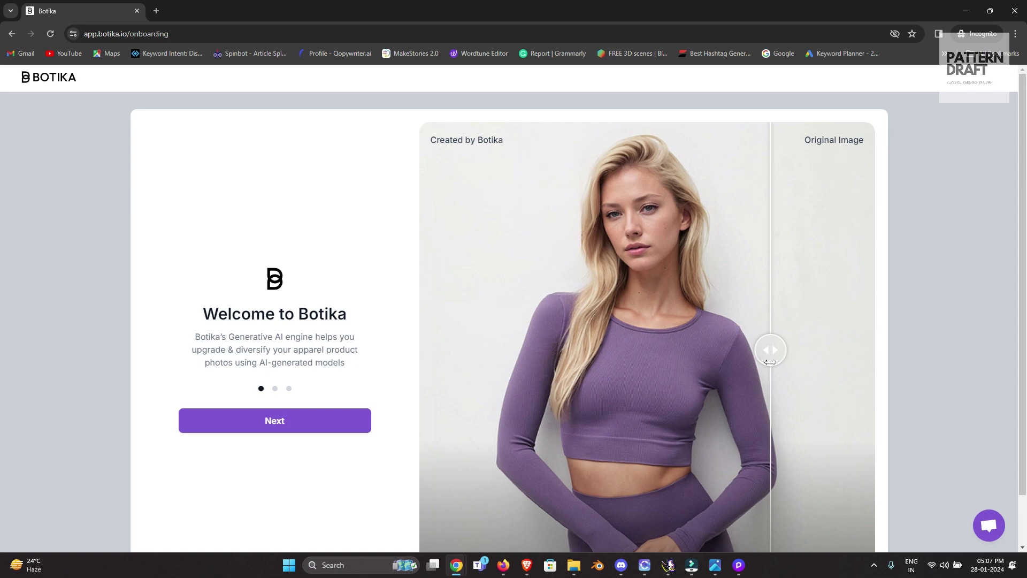
Step: On Botika's onboarding page in the browser, compare the generated model with the original image and continue to the platform question
{"action": "left_click_drag", "start_coordinate": [770, 362], "coordinate": [635, 370]}
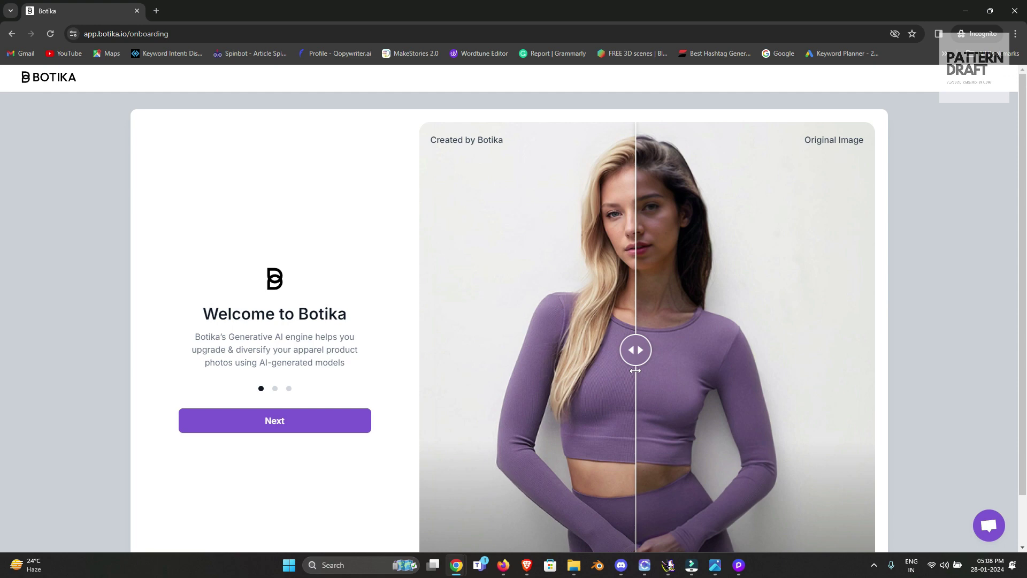
{"action": "left_click", "coordinate": [306, 430]}
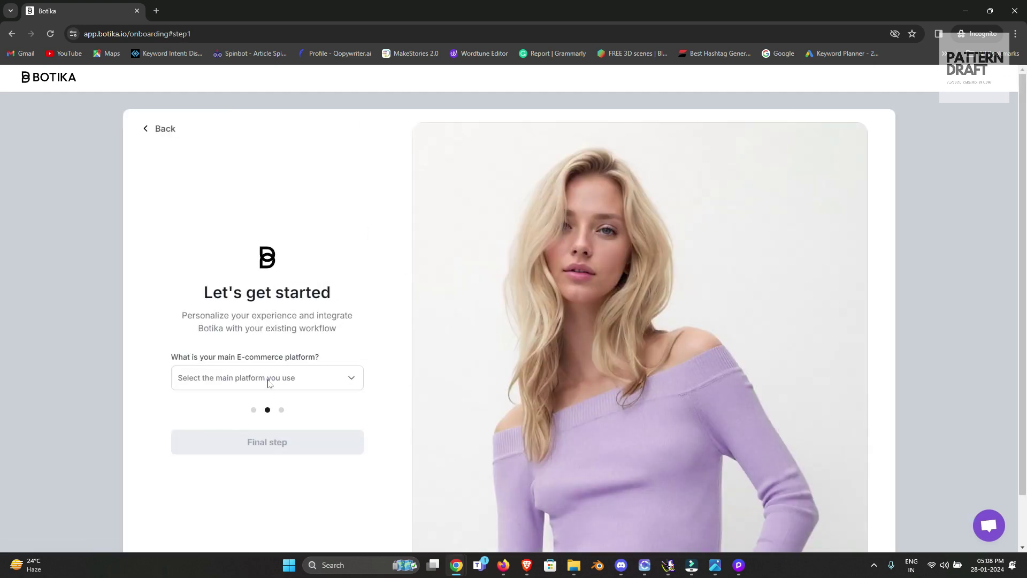
Step: Set the main e-commerce platform to Other
{"action": "left_click", "coordinate": [267, 379]}
{"action": "left_click", "coordinate": [359, 287]}
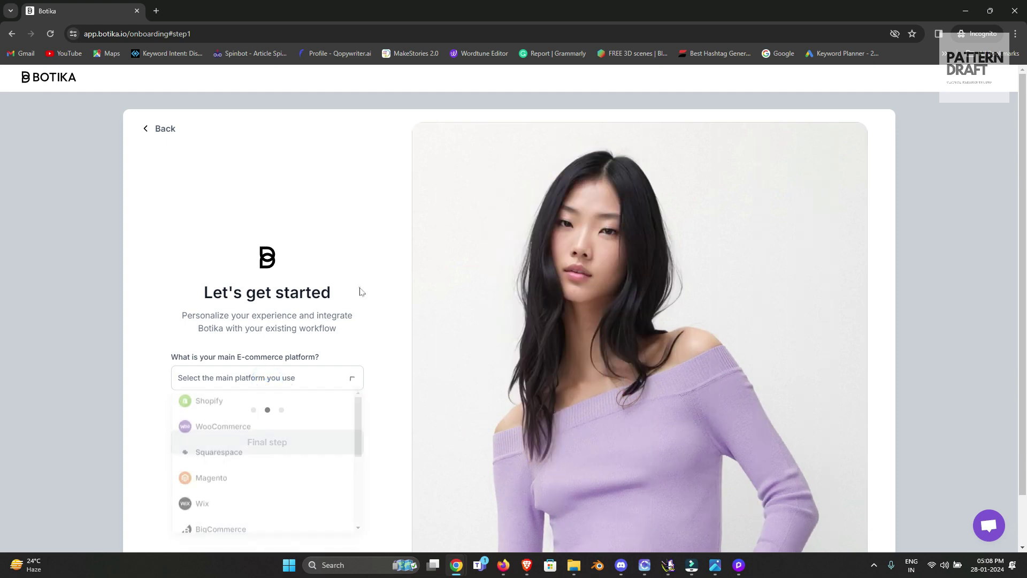
{"action": "left_click", "coordinate": [294, 375]}
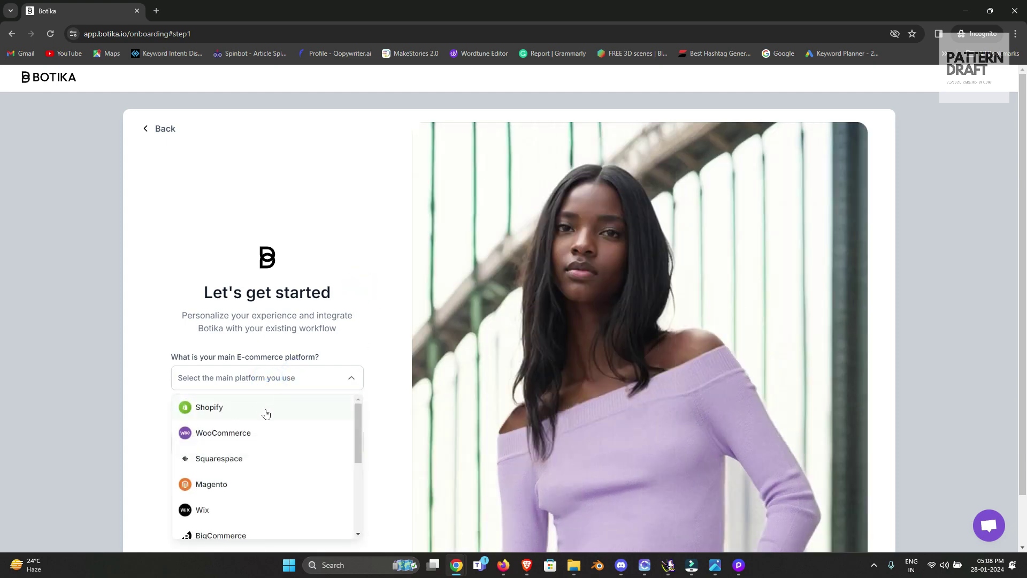
{"action": "scroll", "coordinate": [265, 423], "scroll_direction": "down", "scroll_amount": 3}
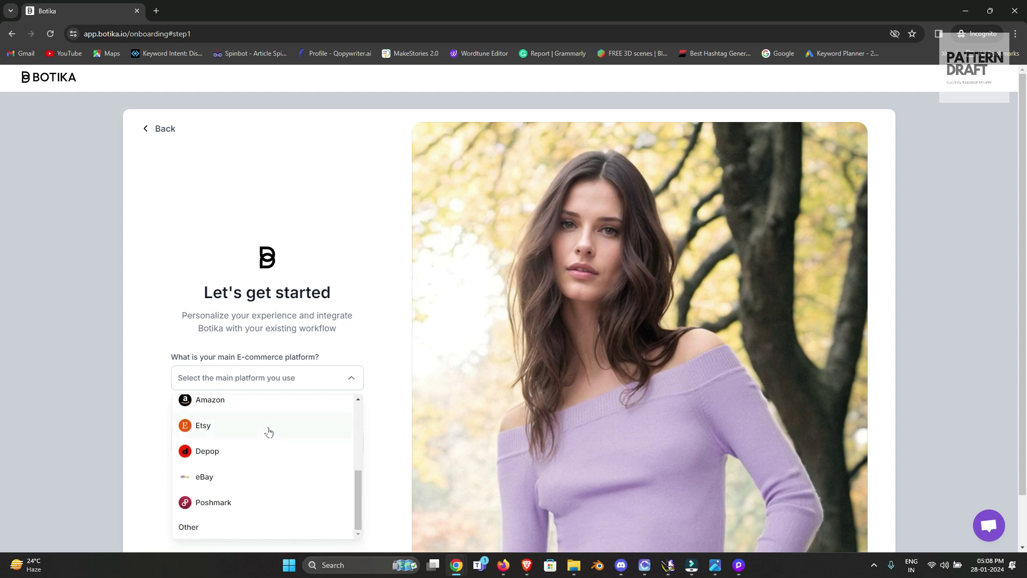
{"action": "left_click", "coordinate": [224, 534]}
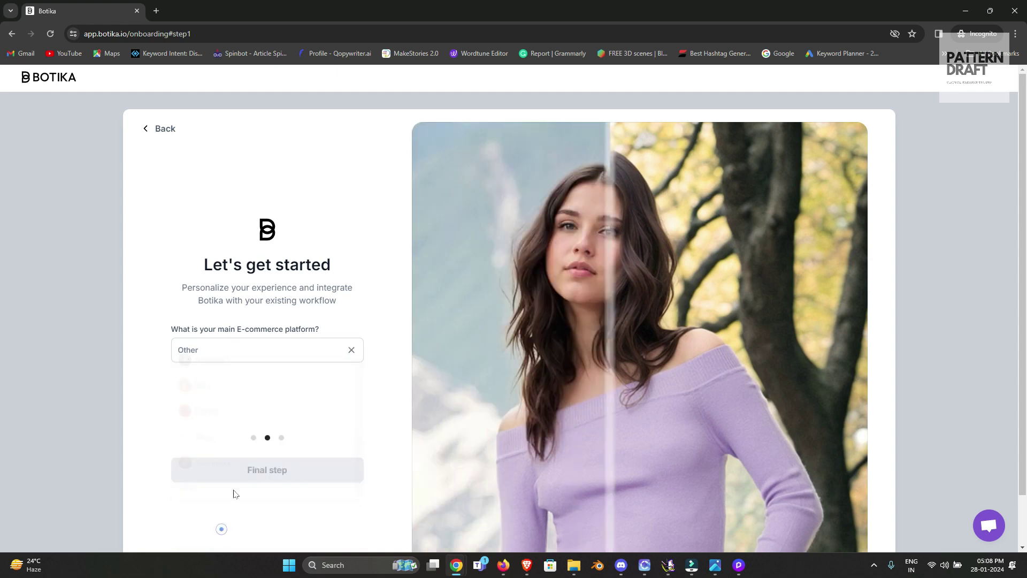
Step: Set the main e-commerce platform to Shopify with the username fashiondigital, and complete the onboarding
{"action": "left_click", "coordinate": [264, 349]}
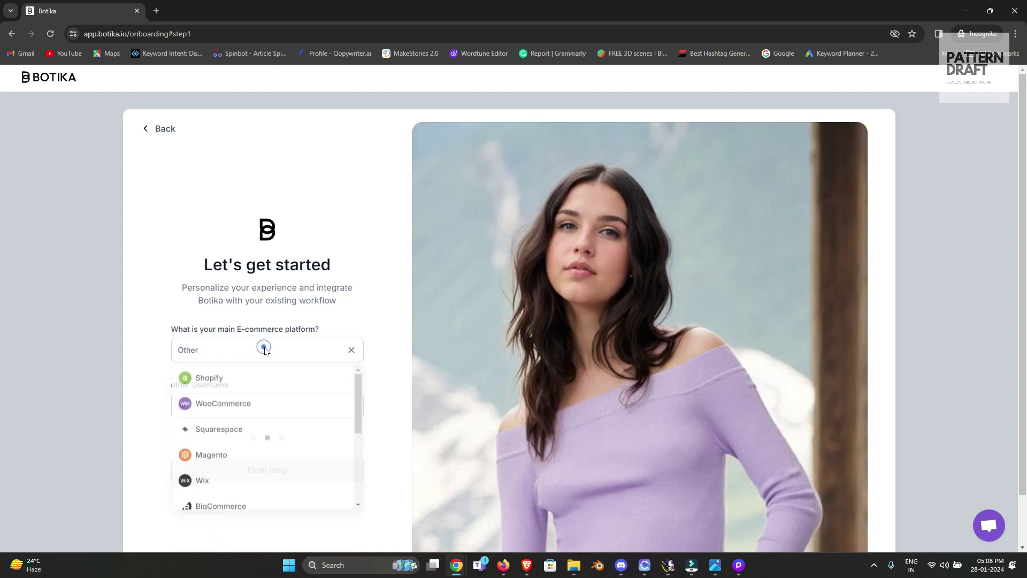
{"action": "left_click", "coordinate": [241, 380]}
{"action": "left_click", "coordinate": [236, 405]}
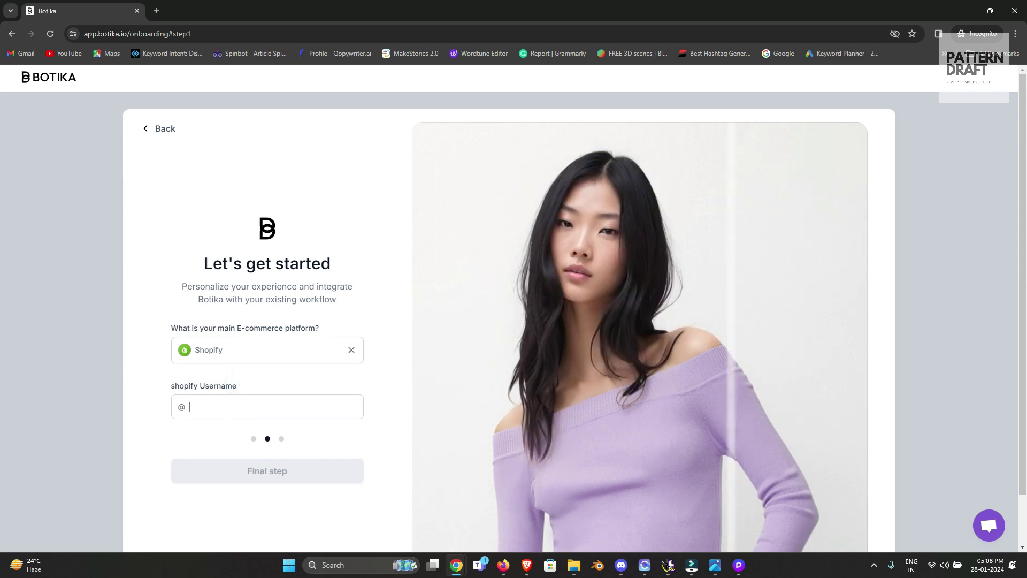
{"action": "type", "text": "fashiondigital"}
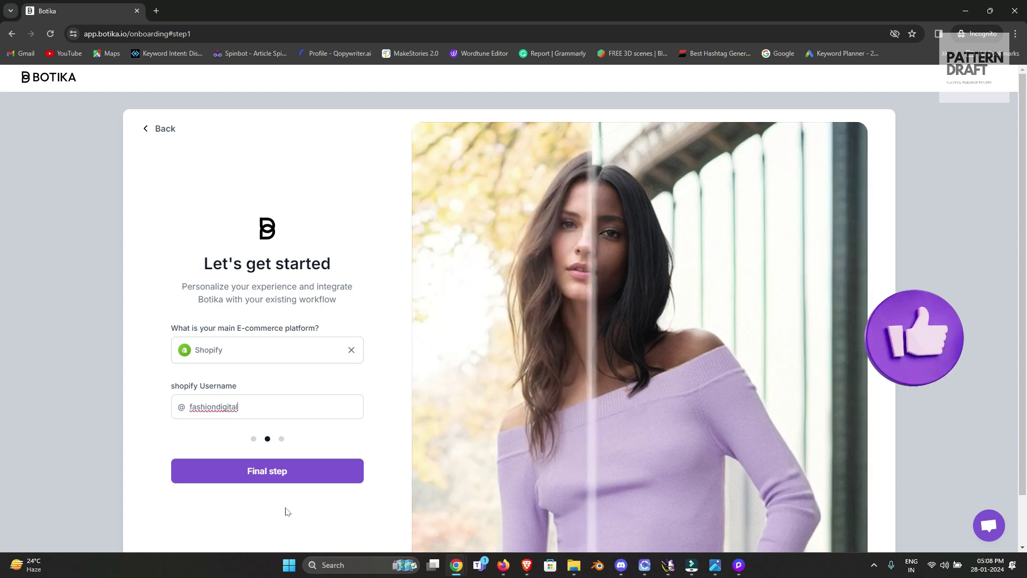
{"action": "left_click", "coordinate": [291, 471]}
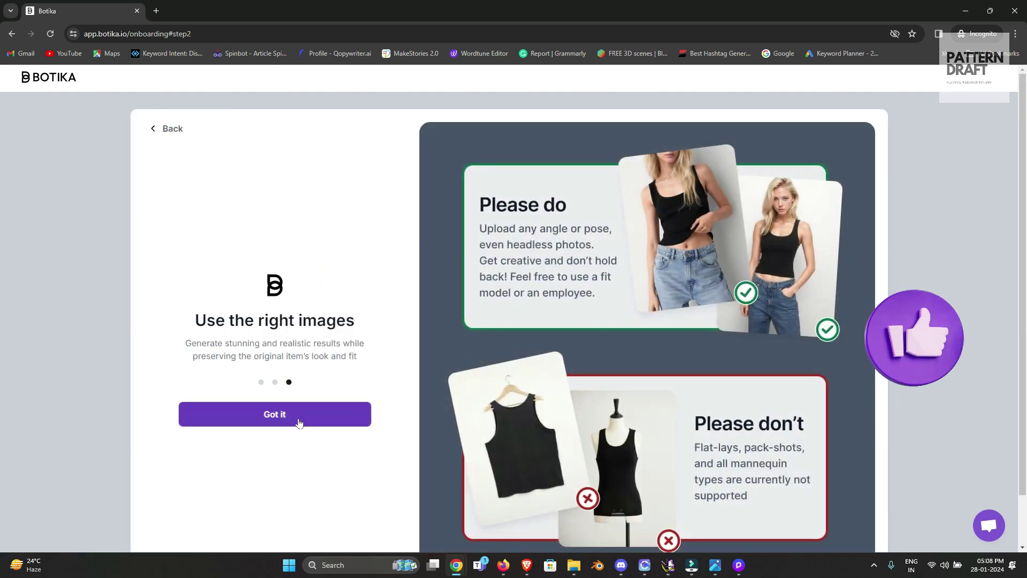
{"action": "left_click", "coordinate": [298, 416]}
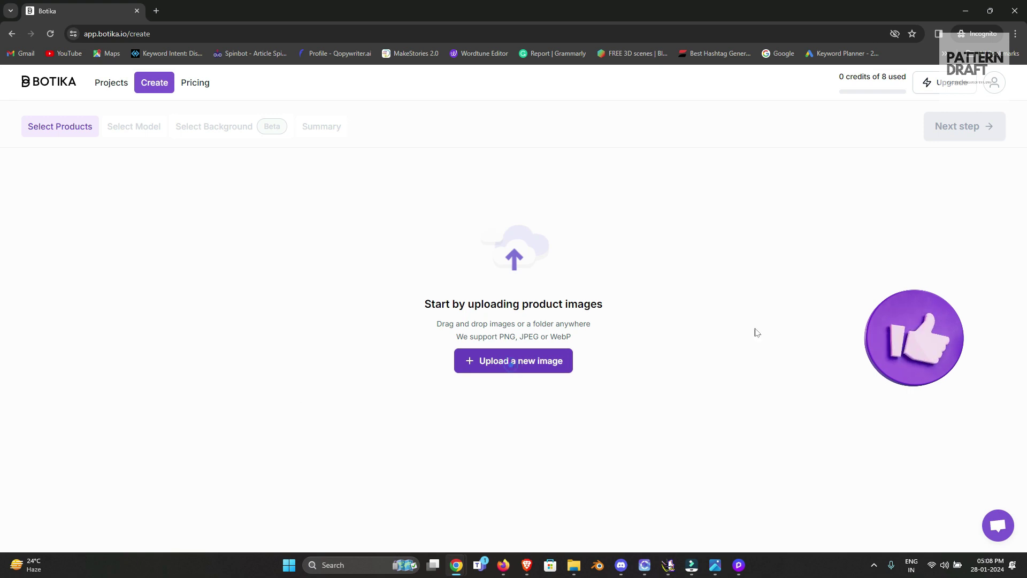
Step: Upload the product image 11_2 from the Assets shortcut folder on the Desktop
{"action": "left_click", "coordinate": [529, 358]}
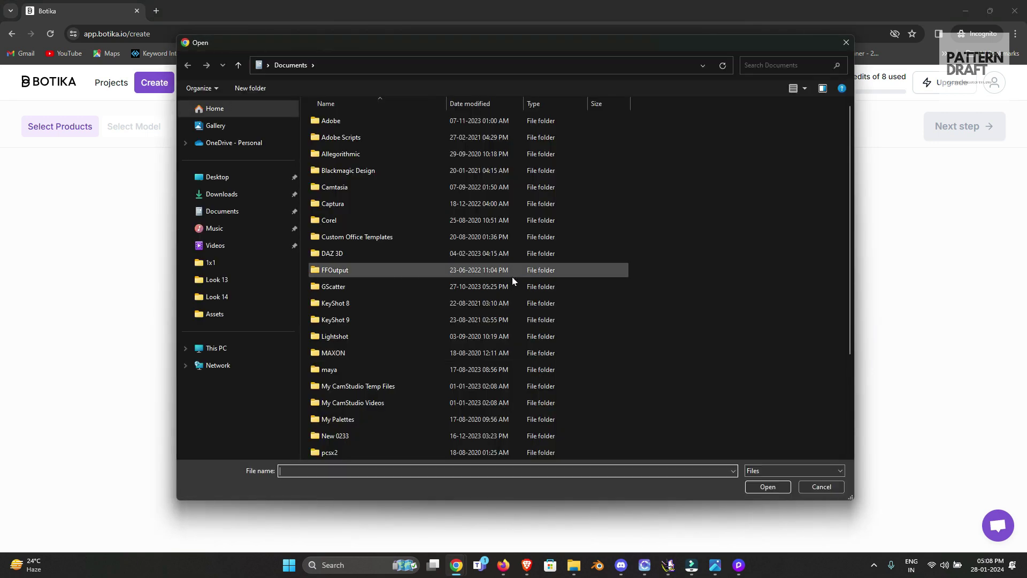
{"action": "left_click", "coordinate": [217, 177]}
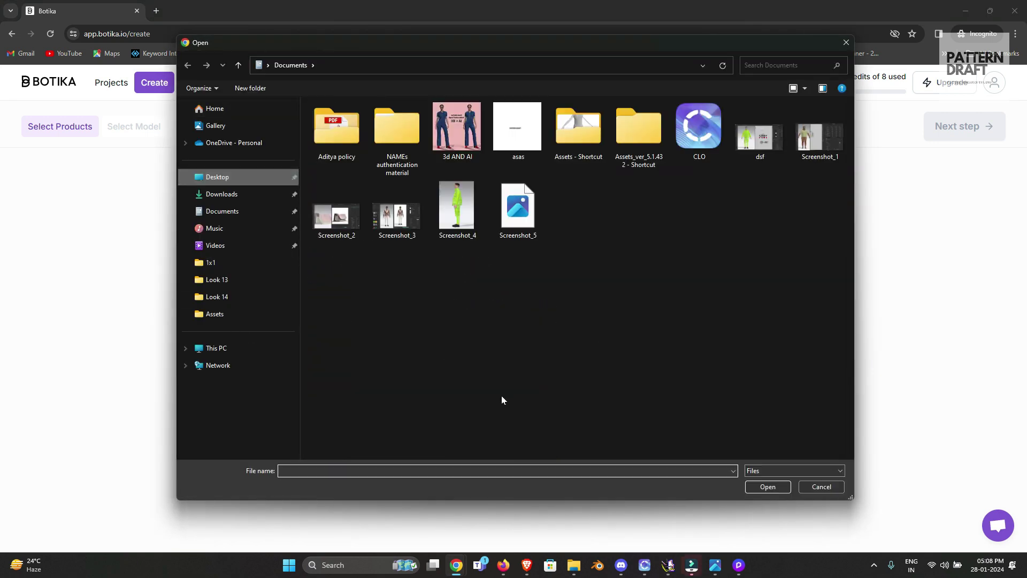
{"action": "double_click", "coordinate": [590, 144]}
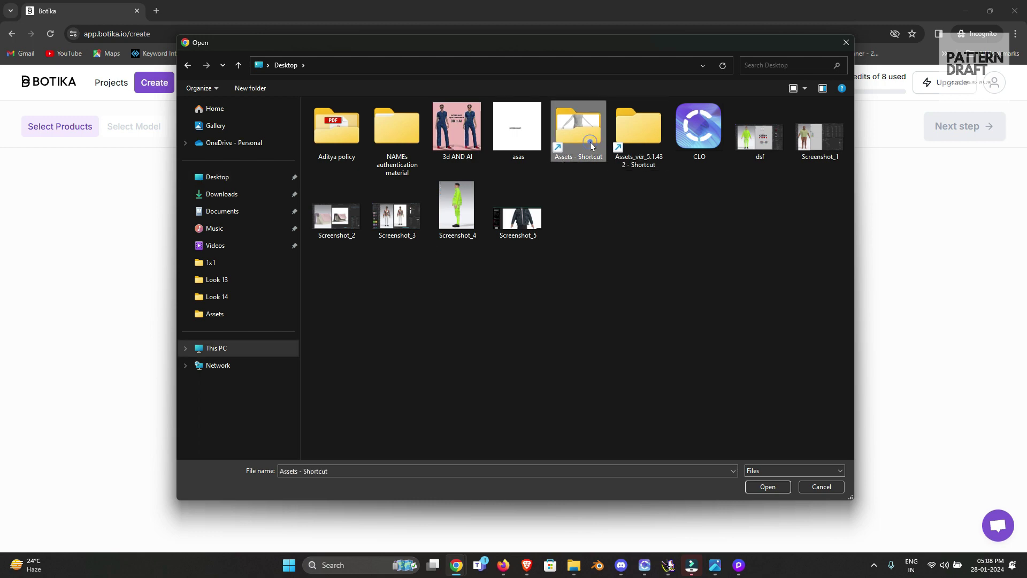
{"action": "scroll", "coordinate": [491, 340], "scroll_direction": "down", "scroll_amount": 5}
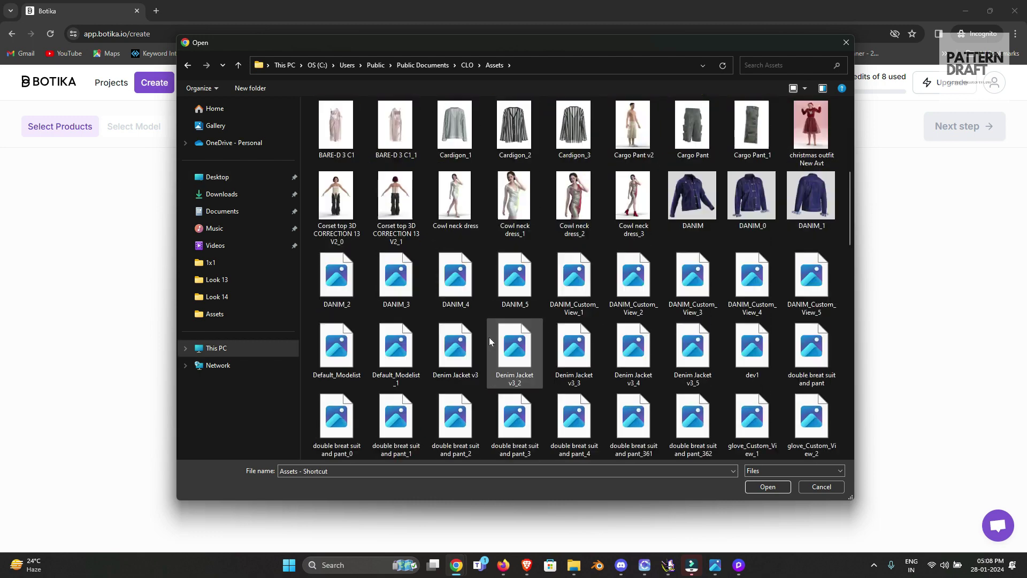
{"action": "scroll", "coordinate": [489, 337], "scroll_direction": "up", "scroll_amount": 6}
{"action": "scroll", "coordinate": [489, 336], "scroll_direction": "down", "scroll_amount": 5}
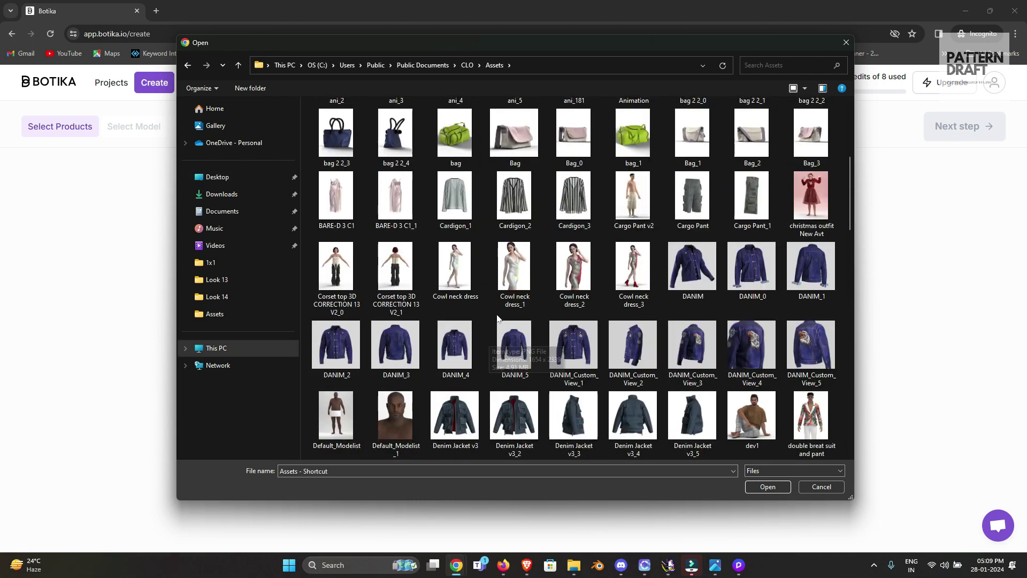
{"action": "scroll", "coordinate": [594, 332], "scroll_direction": "down", "scroll_amount": 3}
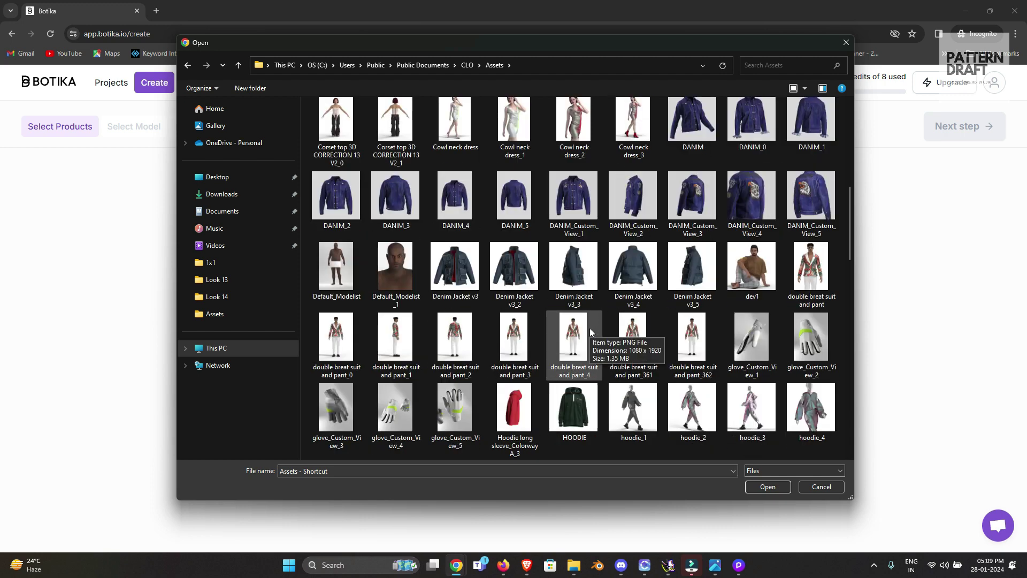
{"action": "scroll", "coordinate": [588, 327], "scroll_direction": "up", "scroll_amount": 10}
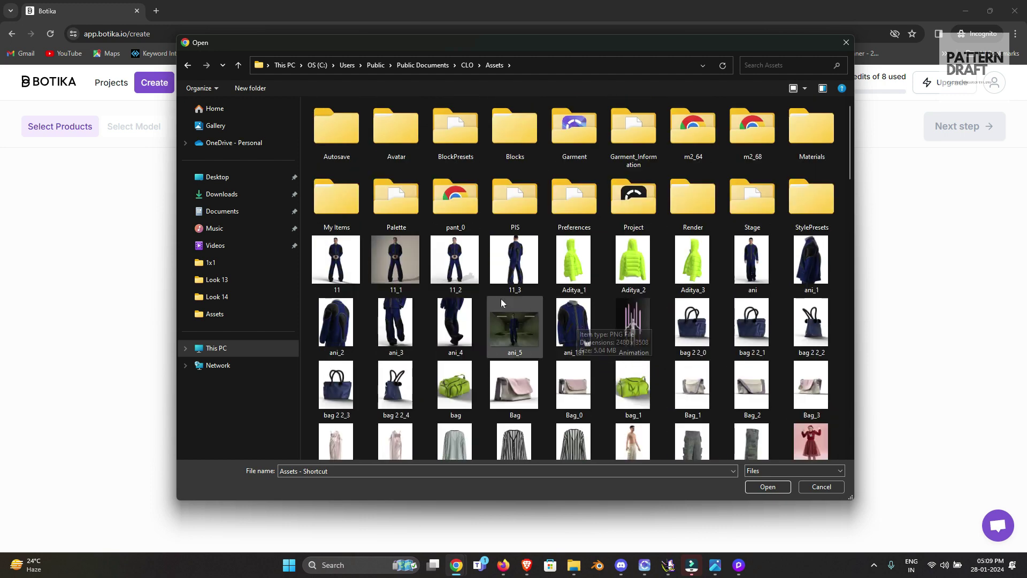
{"action": "left_click", "coordinate": [454, 261]}
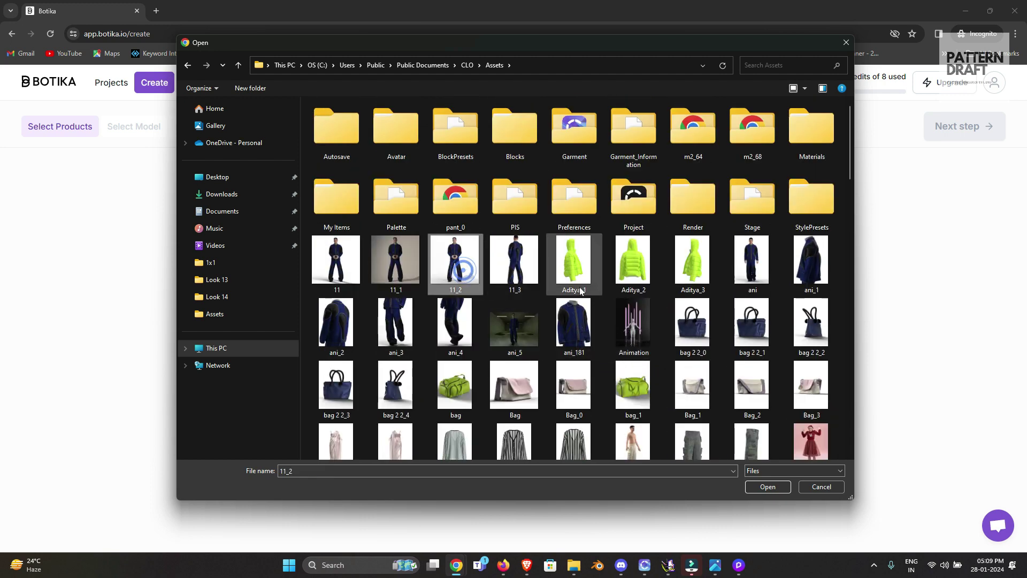
{"action": "left_click", "coordinate": [777, 486]}
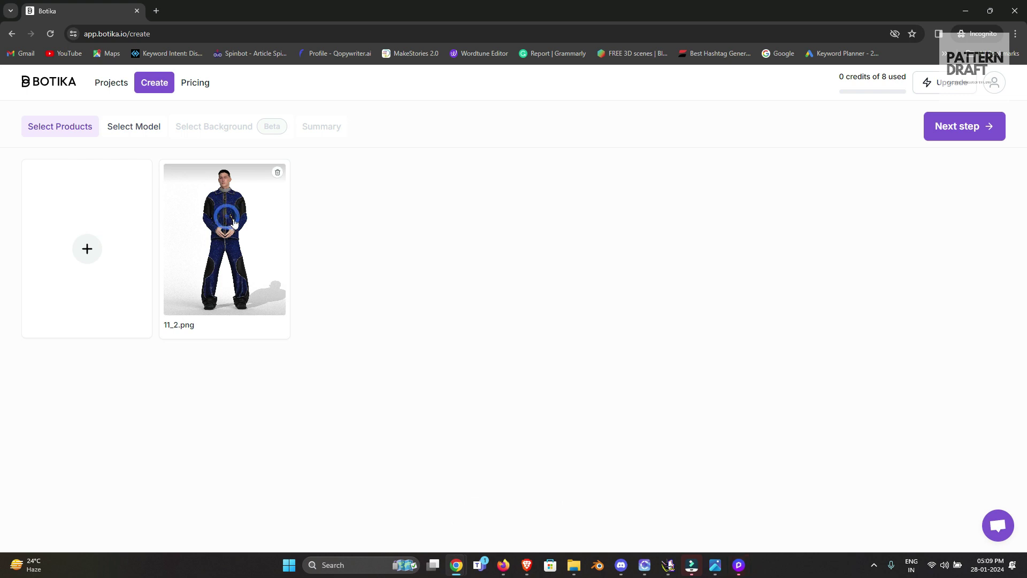
Step: Proceed to model selection and choose the bearded male model with dark wavy hair from the men's models
{"action": "left_click", "coordinate": [971, 128]}
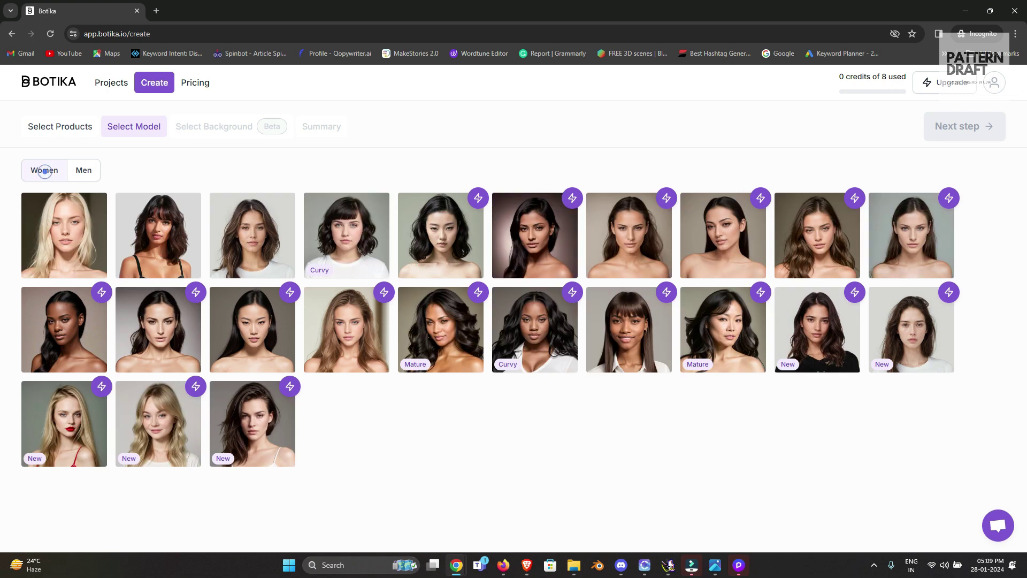
{"action": "left_click", "coordinate": [80, 174]}
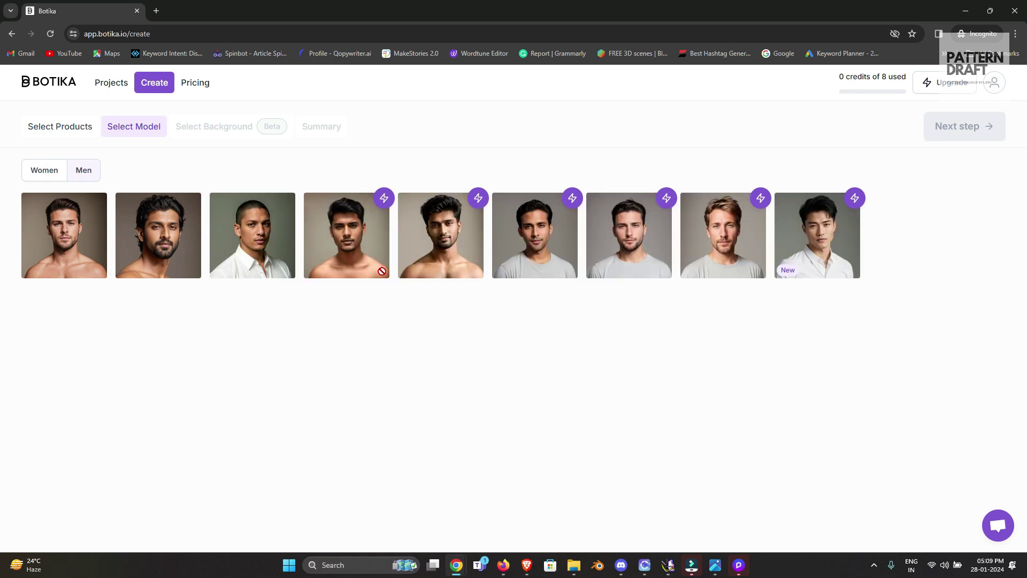
{"action": "left_click", "coordinate": [167, 257]}
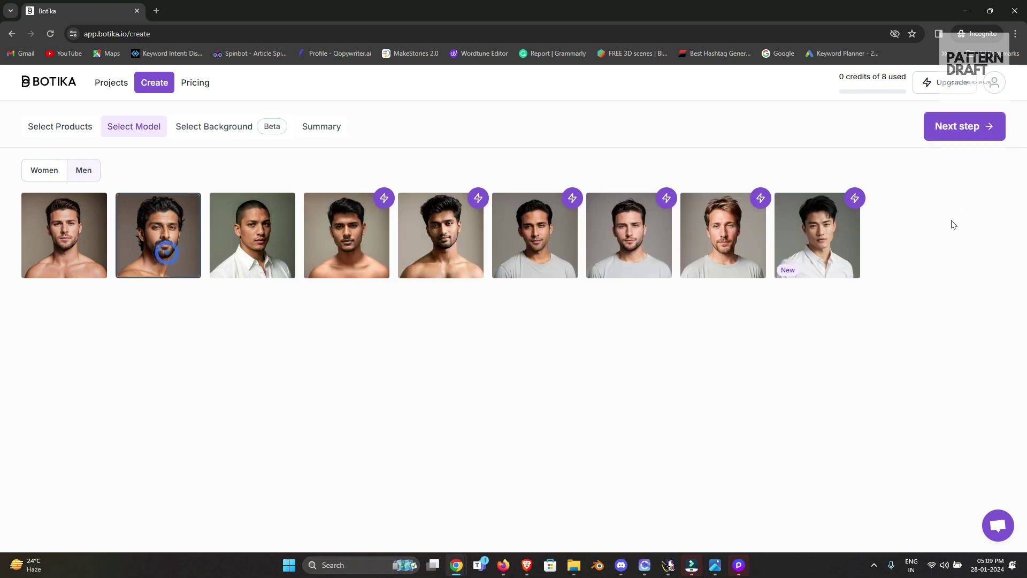
Step: Proceed to background selection, choose the Studio background style, and continue to the summary
{"action": "left_click", "coordinate": [988, 127]}
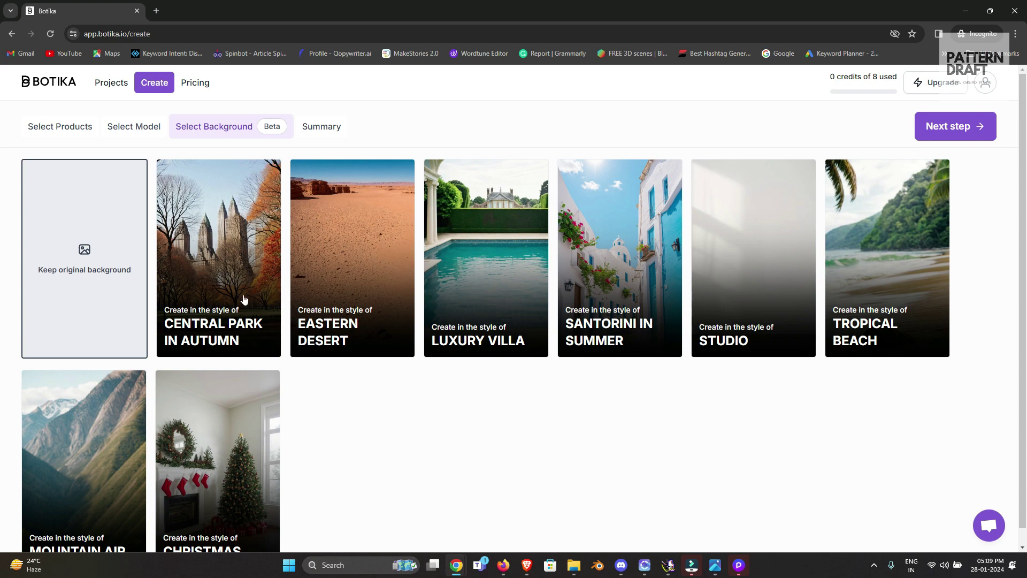
{"action": "left_click", "coordinate": [713, 276]}
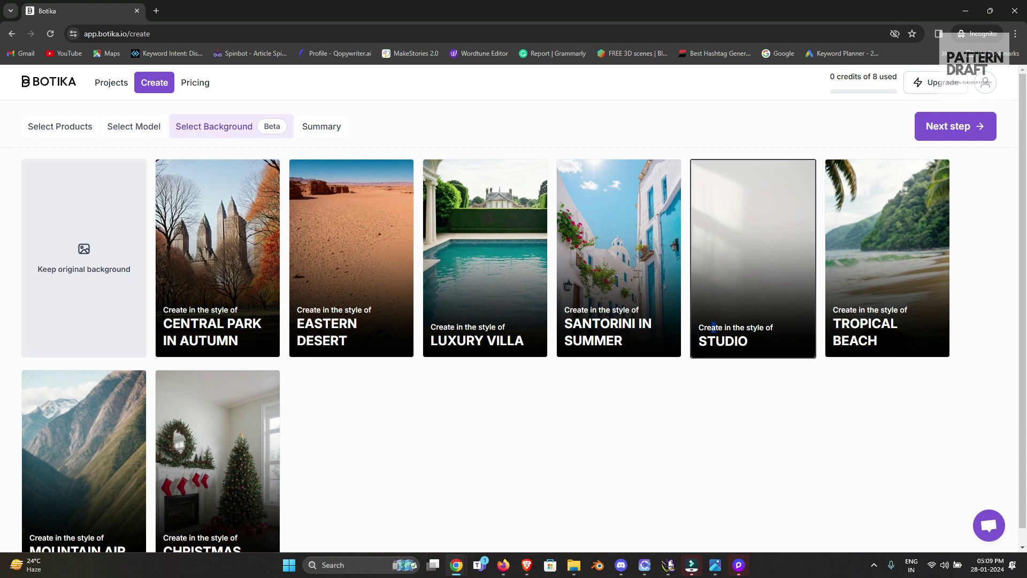
{"action": "left_click", "coordinate": [763, 247]}
{"action": "left_click", "coordinate": [956, 126]}
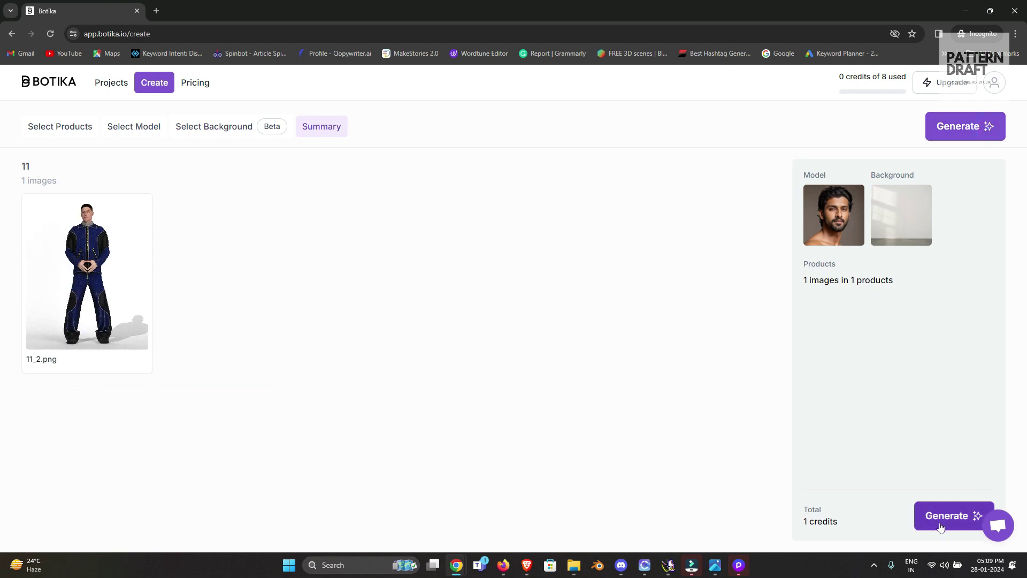
Step: Generate the image of 11_2.png with the chosen model and Studio background
{"action": "left_click_drag", "start_coordinate": [828, 77], "coordinate": [888, 78]}
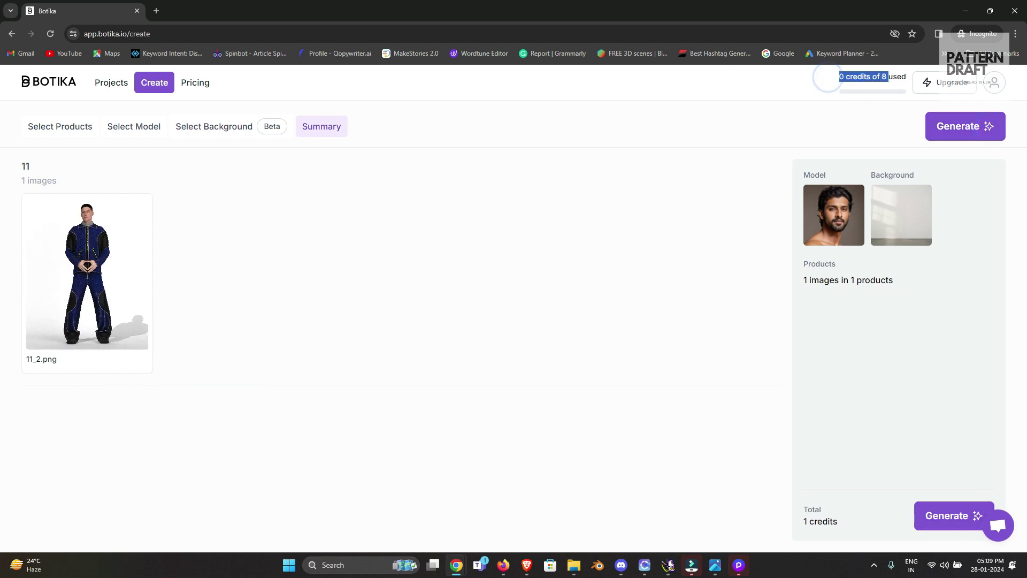
{"action": "left_click", "coordinate": [724, 113]}
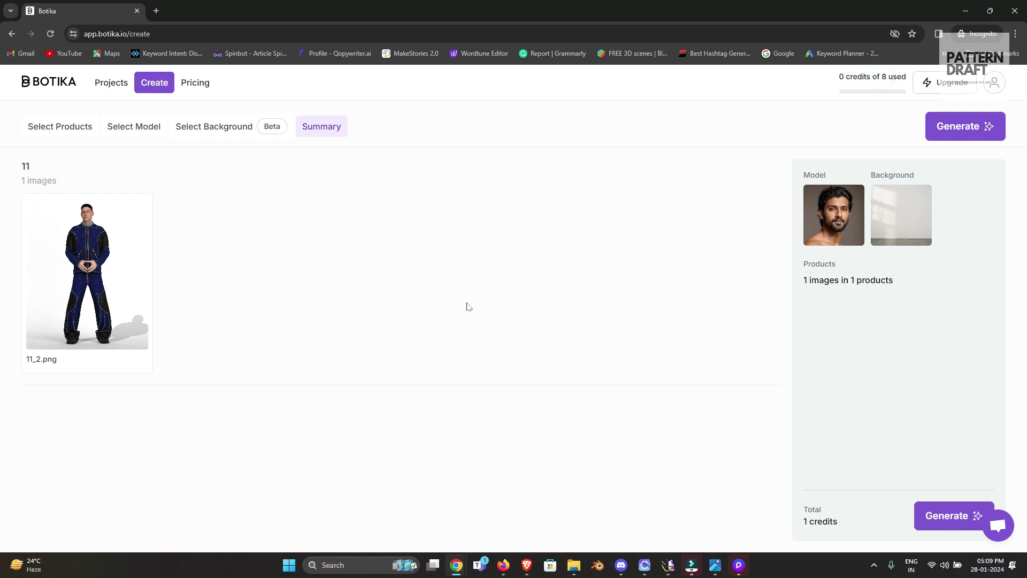
{"action": "left_click", "coordinate": [947, 519]}
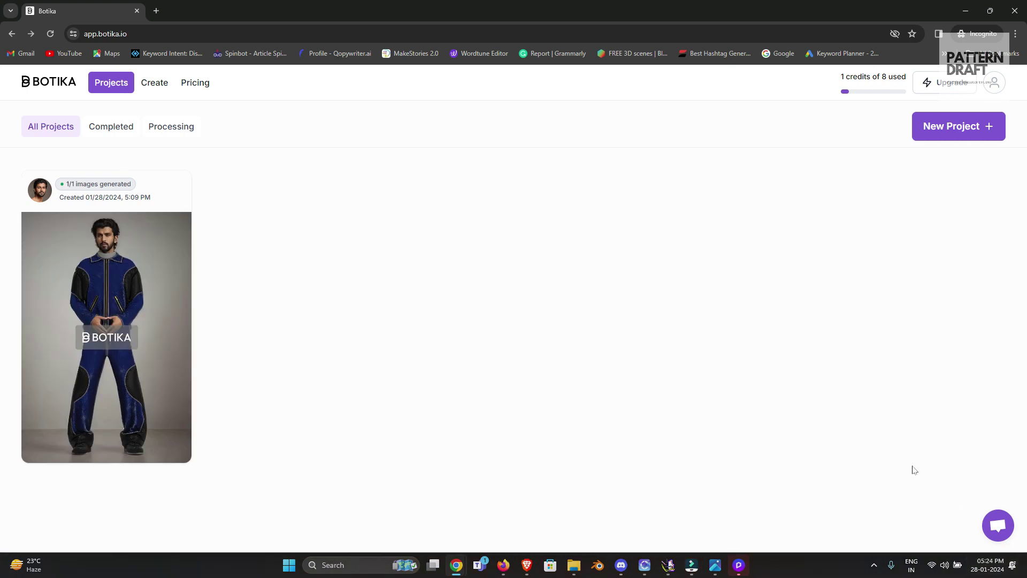
Step: Open the generated project's 11_2.png result and compare the original image with the generated one
{"action": "left_click", "coordinate": [175, 305]}
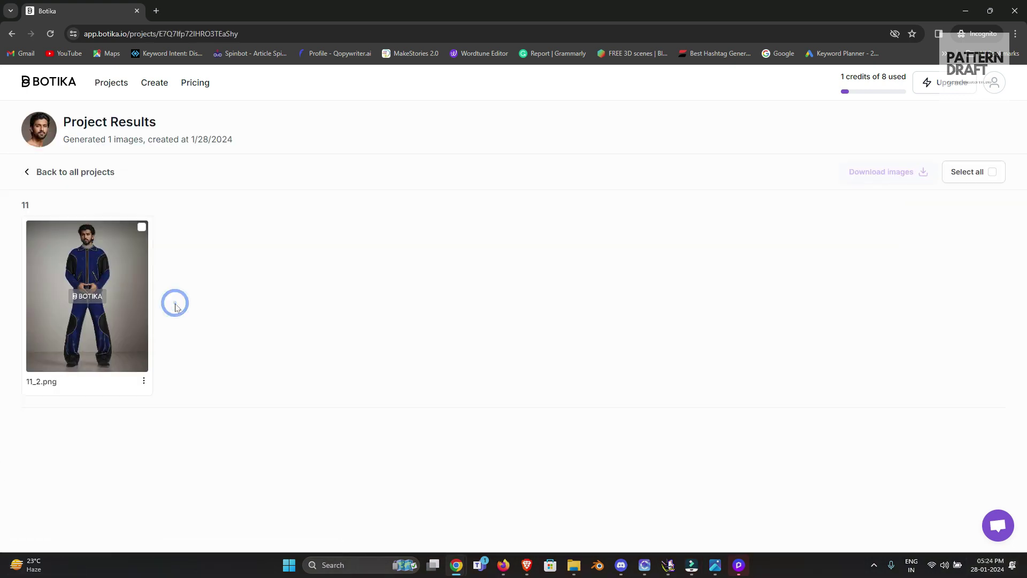
{"action": "left_click", "coordinate": [109, 255]}
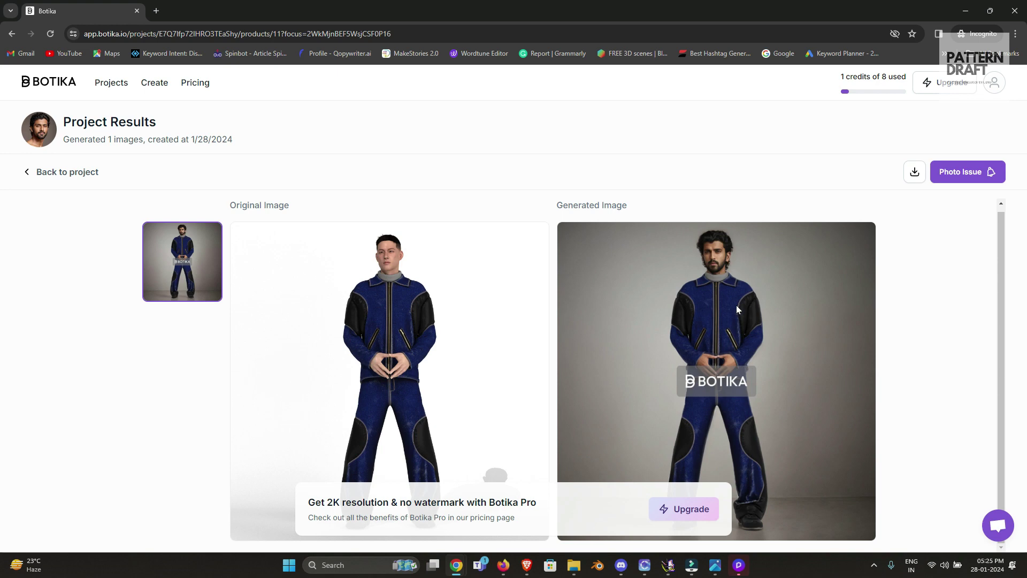
{"action": "scroll", "coordinate": [999, 222], "scroll_direction": "up", "scroll_amount": 1}
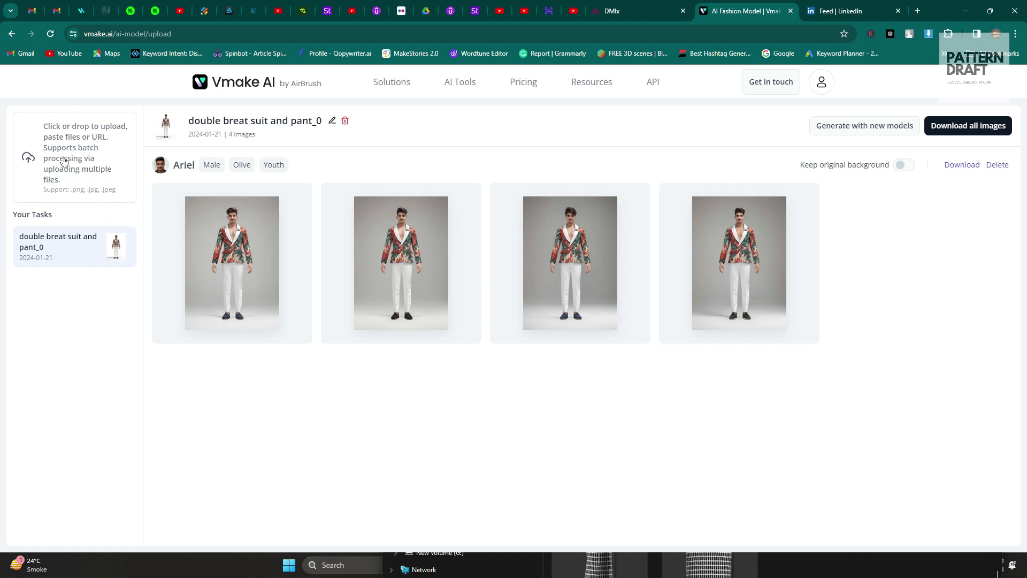
Step: In Vmake AI, upload the image ani from the Assets folder as a new AI model task
{"action": "left_click", "coordinate": [63, 158]}
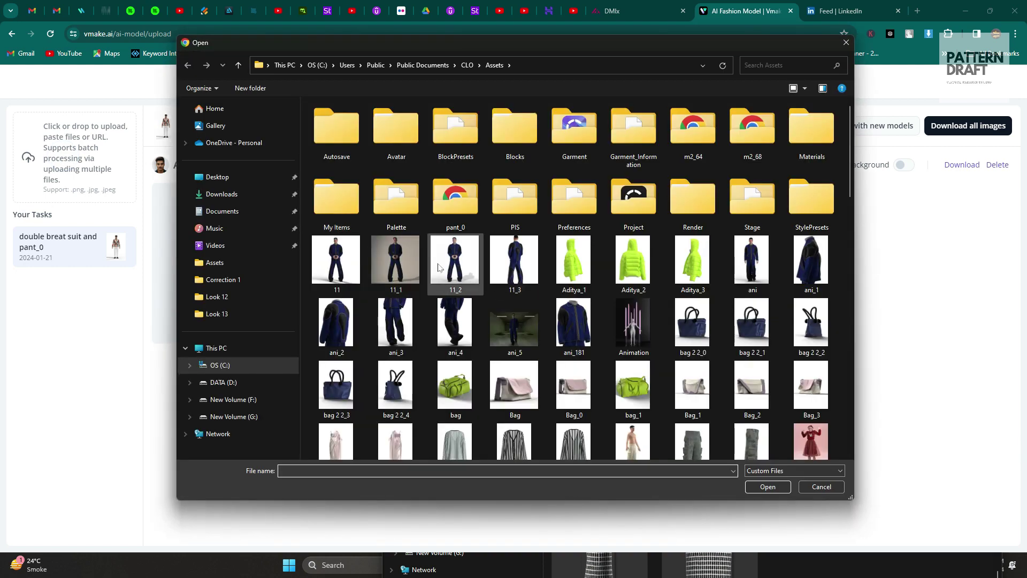
{"action": "left_click", "coordinate": [450, 263]}
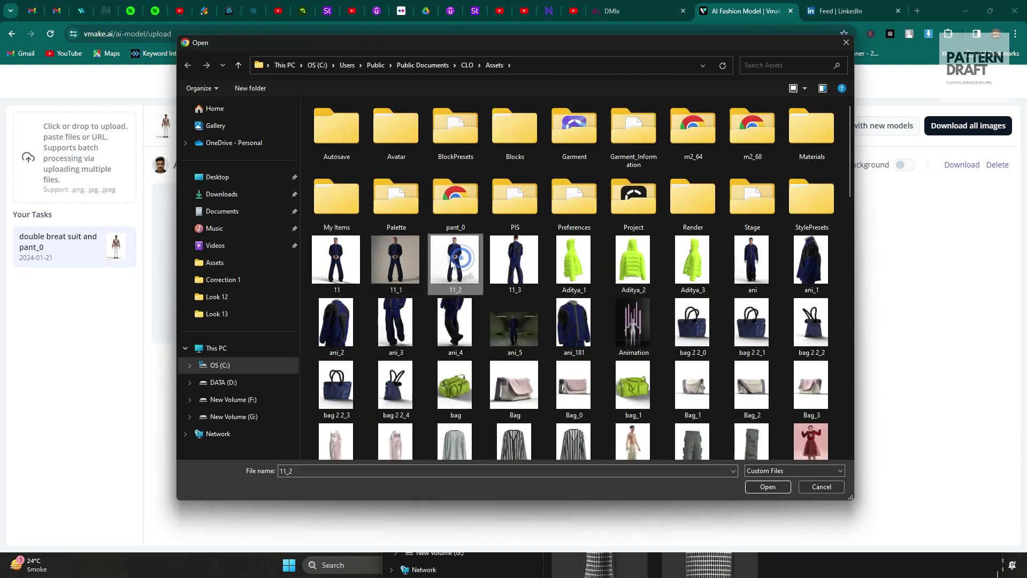
{"action": "left_click", "coordinate": [752, 261]}
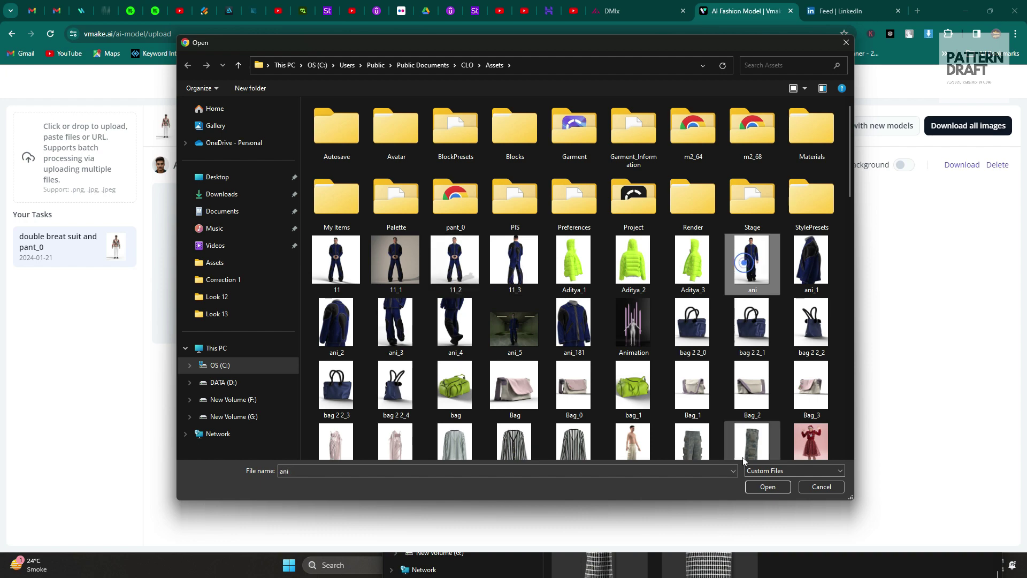
{"action": "left_click", "coordinate": [765, 487]}
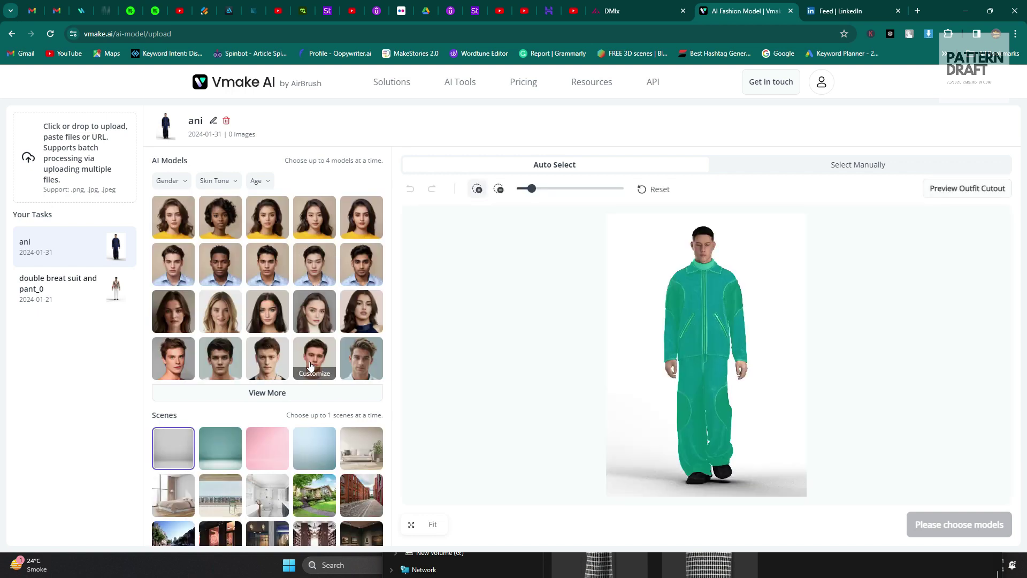
Step: Expand the AI models list and choose the light-brown-haired, stubbled man against the pinkish background
{"action": "scroll", "coordinate": [241, 366], "scroll_direction": "down", "scroll_amount": 1}
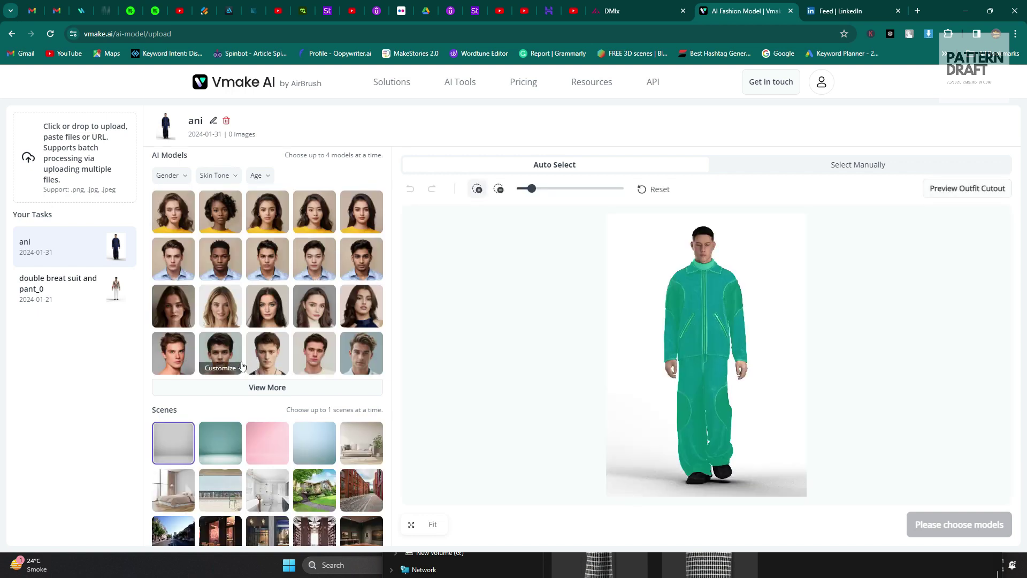
{"action": "scroll", "coordinate": [241, 366], "scroll_direction": "down", "scroll_amount": 1}
{"action": "left_click", "coordinate": [271, 357]}
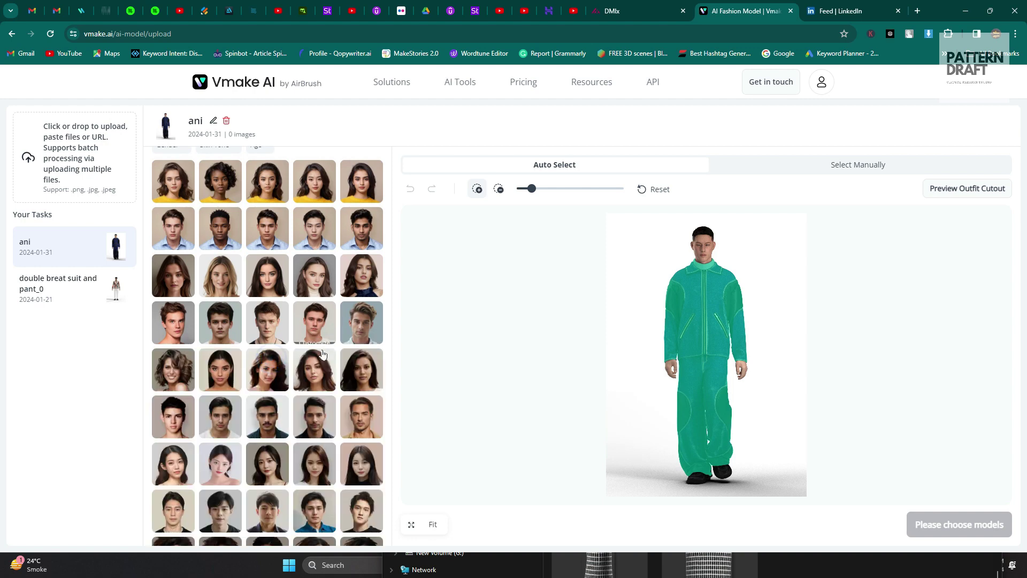
{"action": "scroll", "coordinate": [323, 355], "scroll_direction": "down", "scroll_amount": 1}
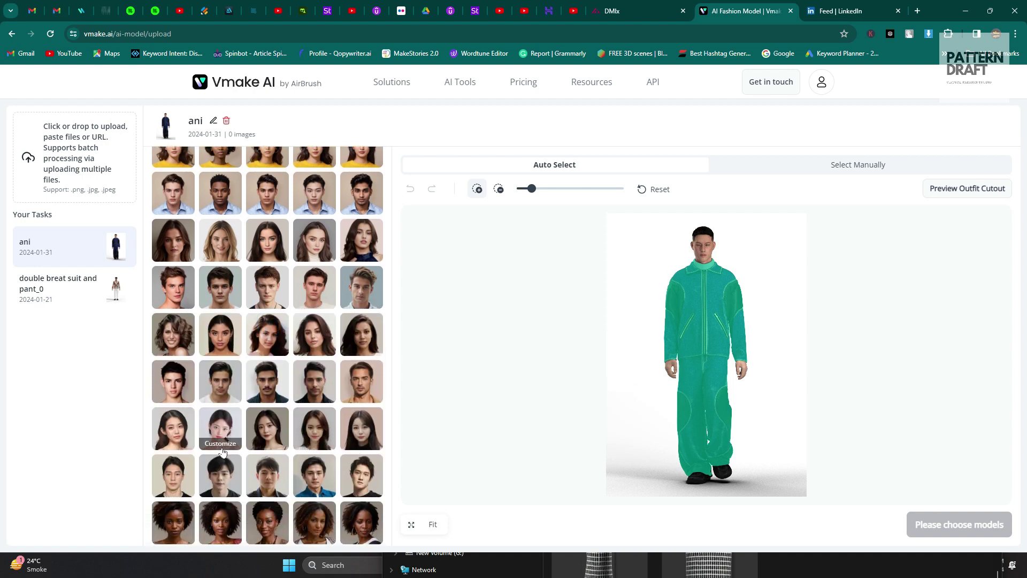
{"action": "scroll", "coordinate": [300, 449], "scroll_direction": "down", "scroll_amount": 2}
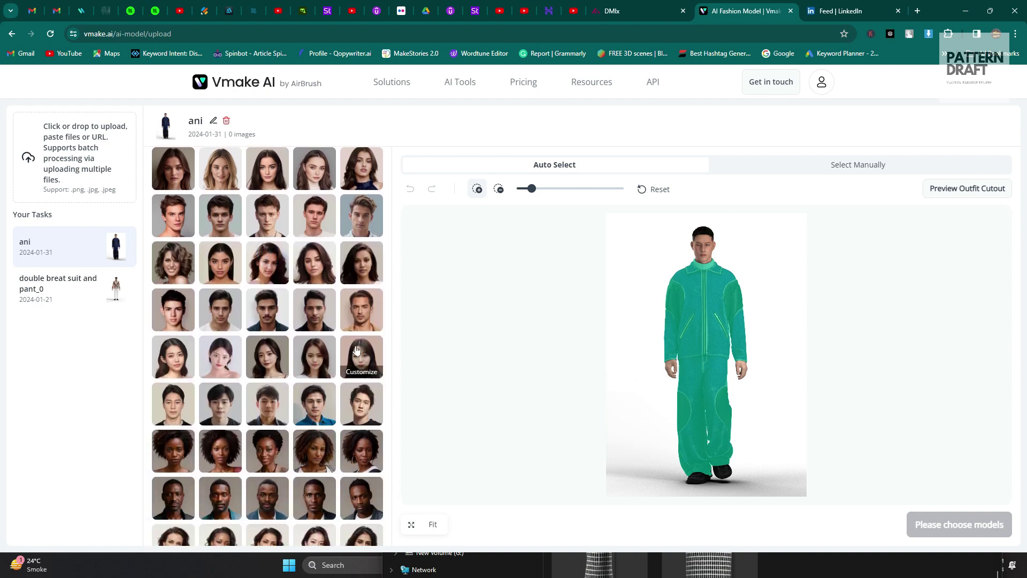
{"action": "left_click", "coordinate": [369, 310]}
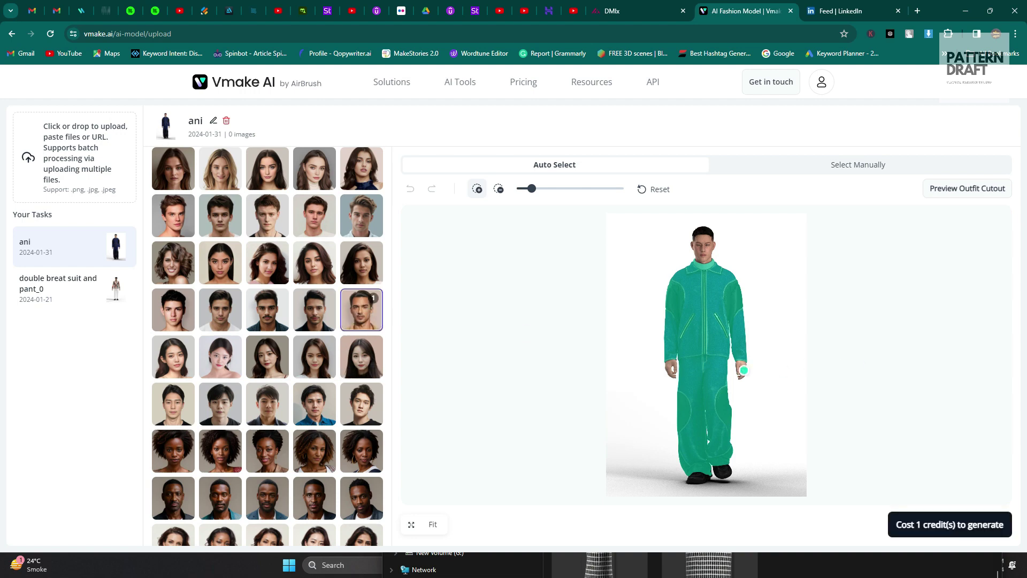
Step: Set the scene to the red-brick street and generate the images for 1 credit
{"action": "scroll", "coordinate": [361, 327], "scroll_direction": "down", "scroll_amount": 2}
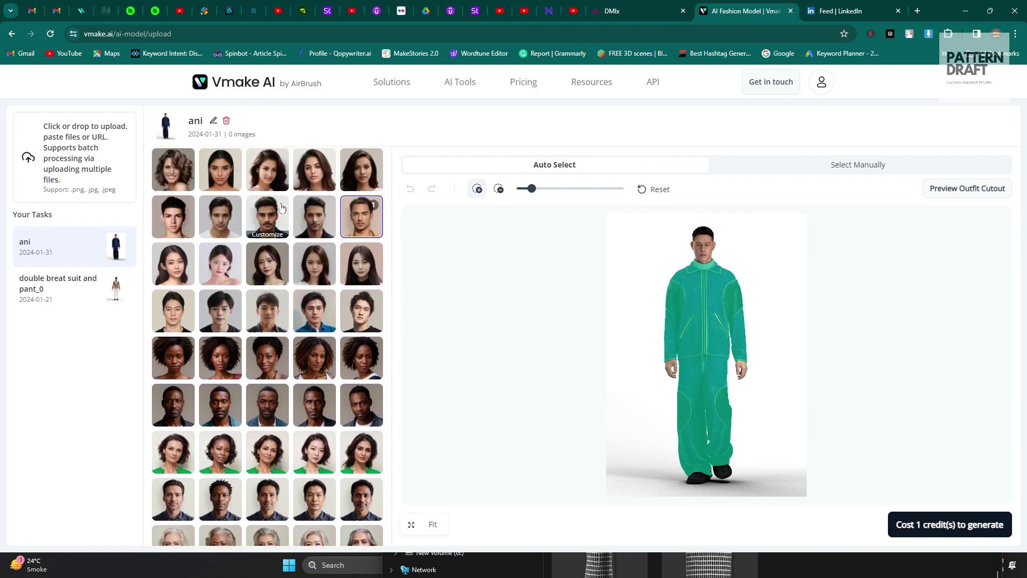
{"action": "scroll", "coordinate": [283, 224], "scroll_direction": "down", "scroll_amount": 10}
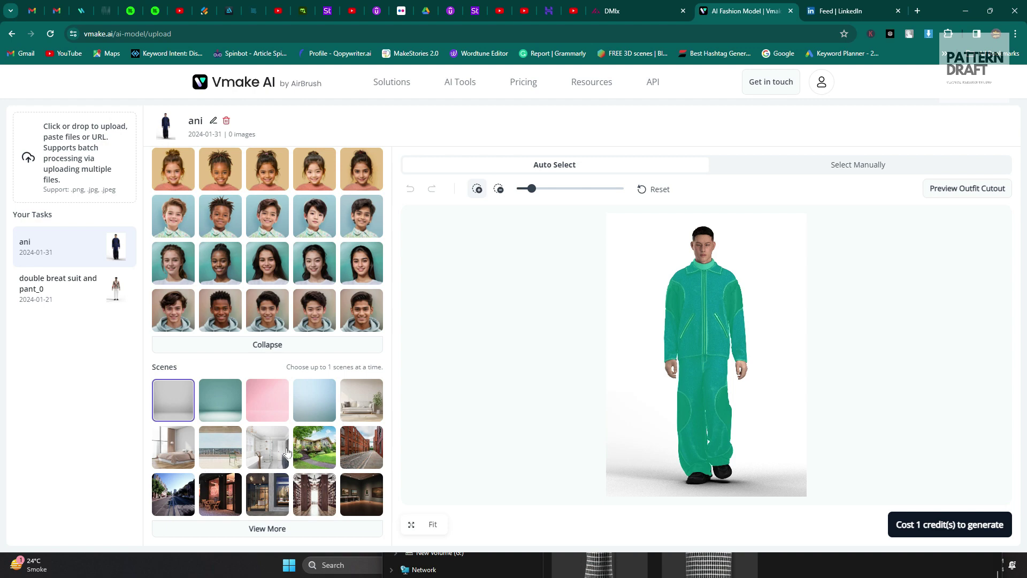
{"action": "left_click", "coordinate": [356, 453]}
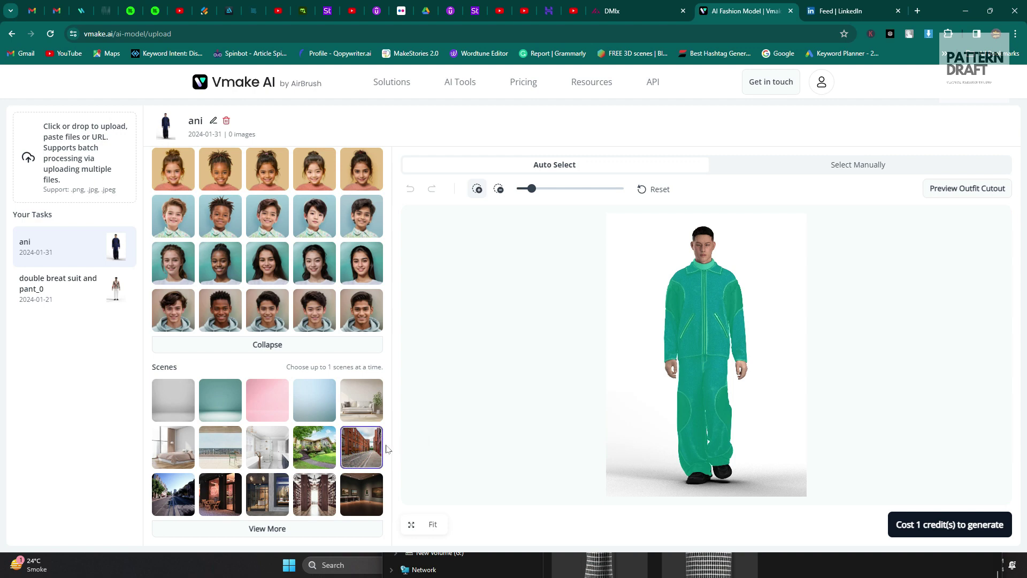
{"action": "mouse_move", "coordinate": [945, 536]}
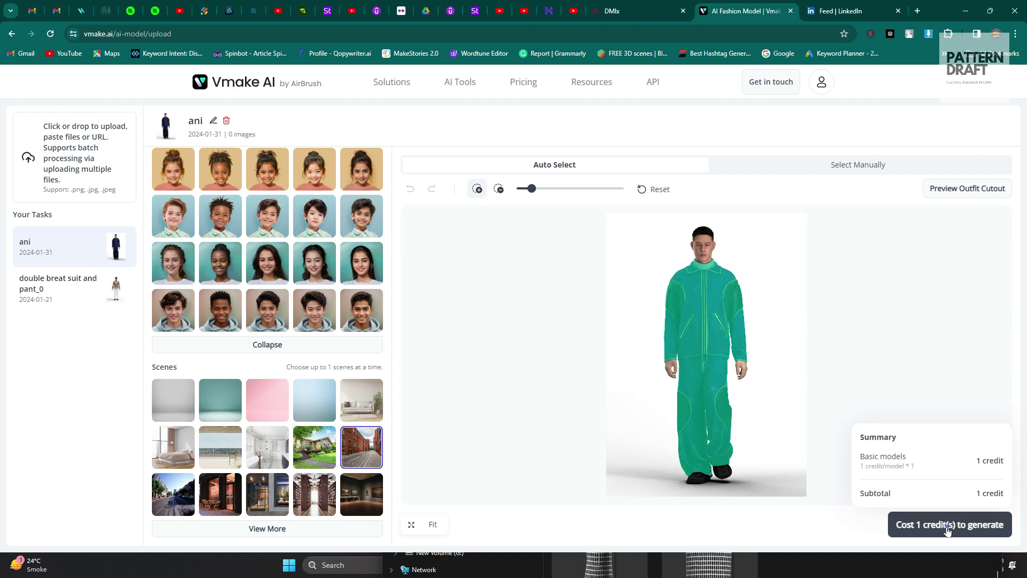
{"action": "left_click", "coordinate": [947, 529]}
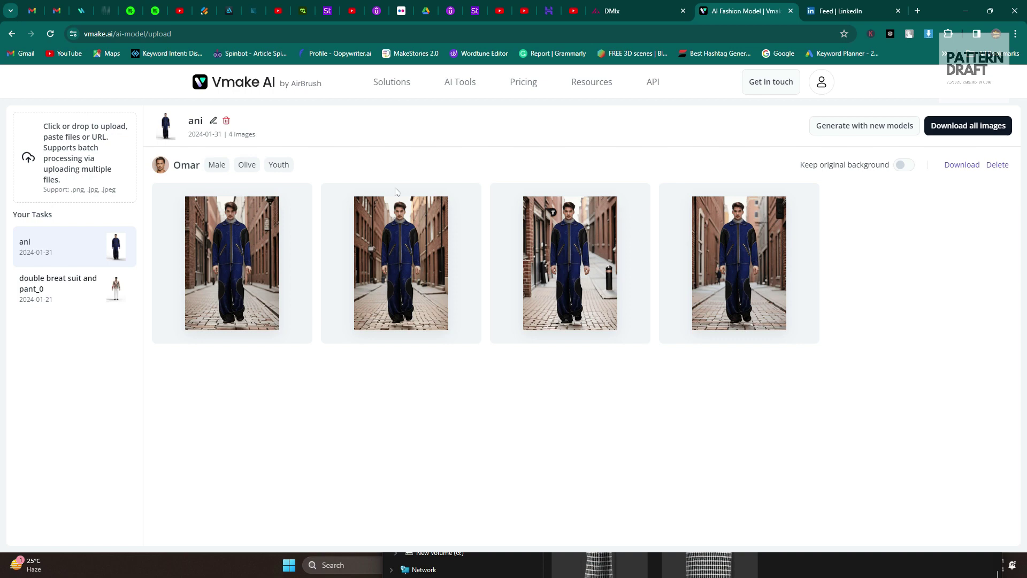
Step: View the four generated images of the ani outfit at large size, examining the second one's face and jacket up close
{"action": "left_click", "coordinate": [270, 243]}
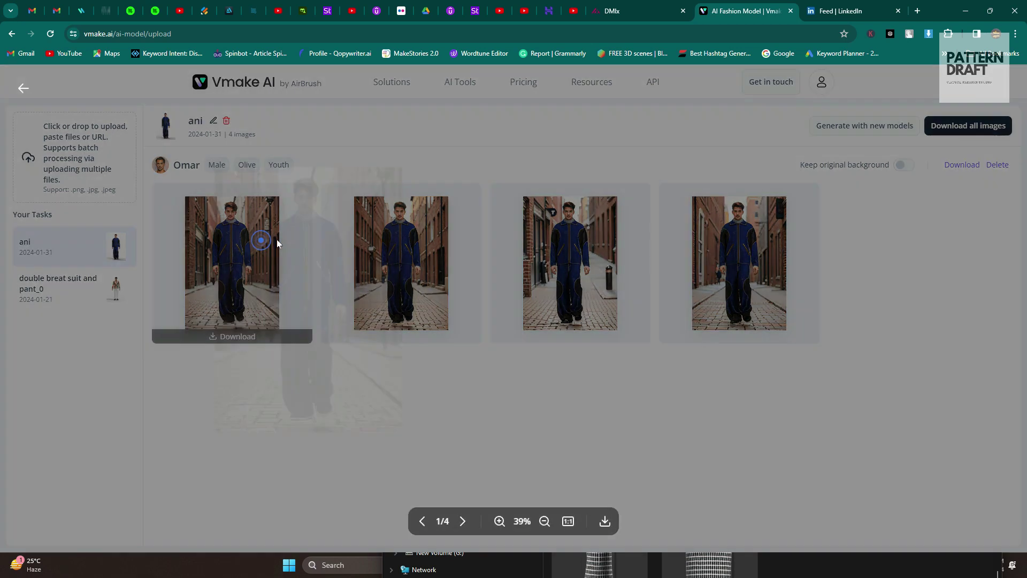
{"action": "left_click", "coordinate": [460, 523]}
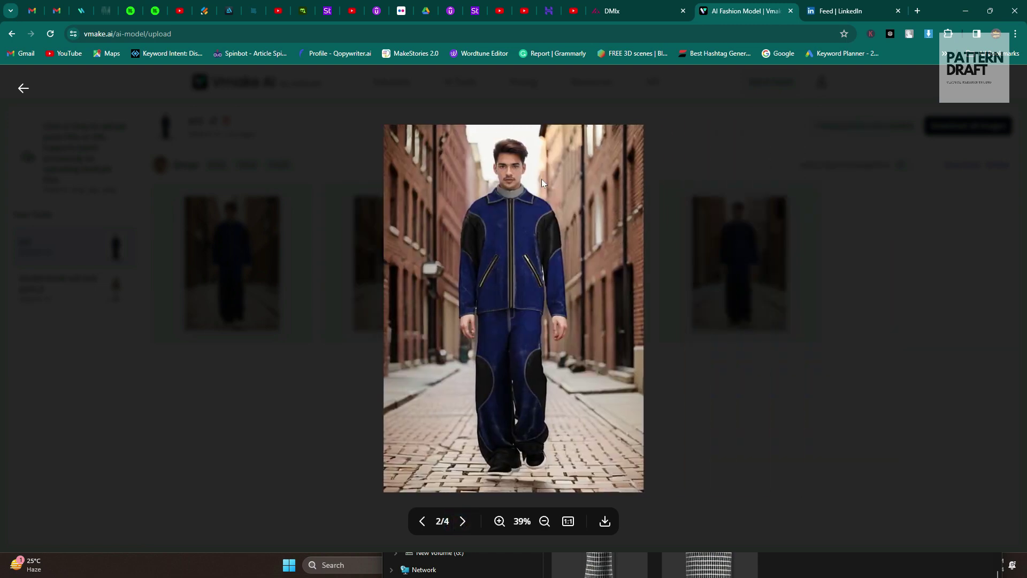
{"action": "scroll", "coordinate": [541, 179], "scroll_direction": "up", "scroll_amount": 5}
{"action": "scroll", "coordinate": [490, 321], "scroll_direction": "down", "scroll_amount": 4}
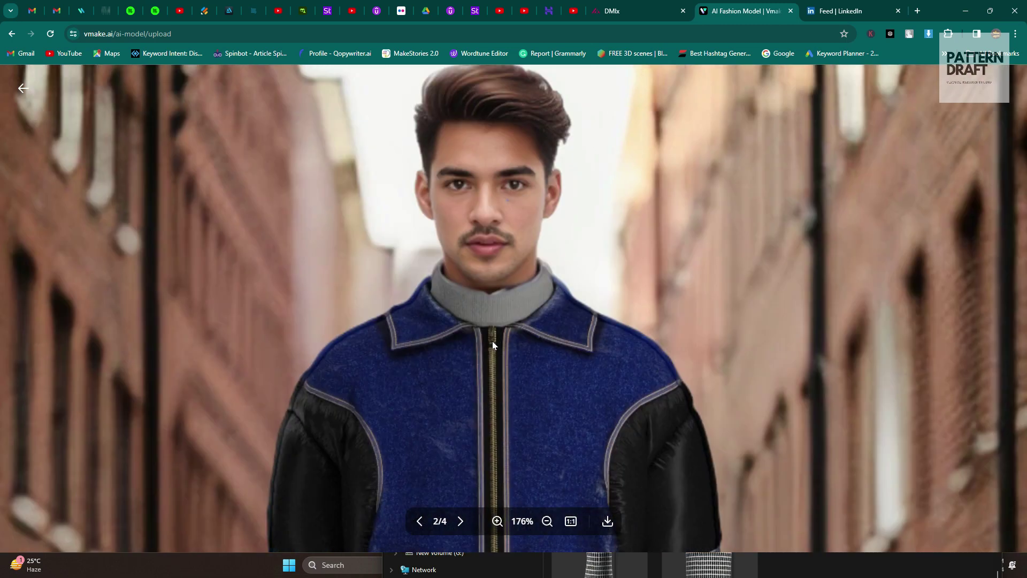
{"action": "scroll", "coordinate": [489, 354], "scroll_direction": "down", "scroll_amount": 4}
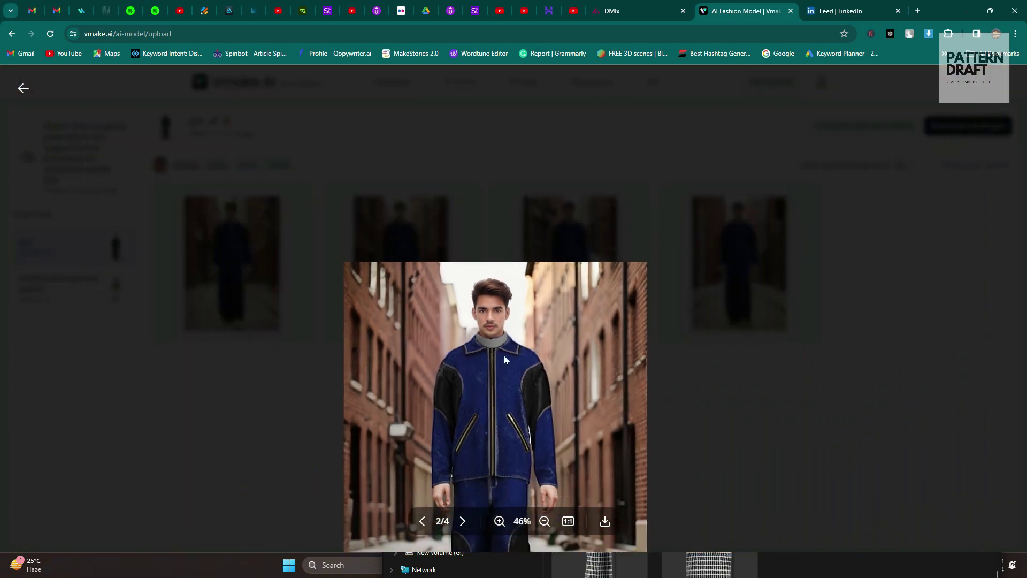
{"action": "left_click", "coordinate": [463, 521]}
{"action": "left_click", "coordinate": [463, 521]}
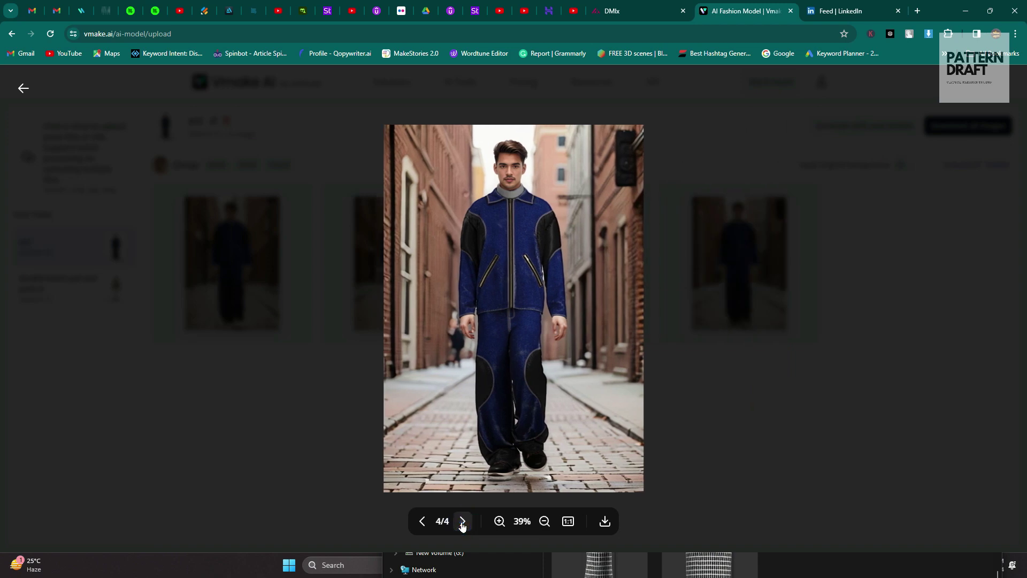
{"action": "left_click", "coordinate": [463, 522]}
{"action": "left_click", "coordinate": [882, 419]}
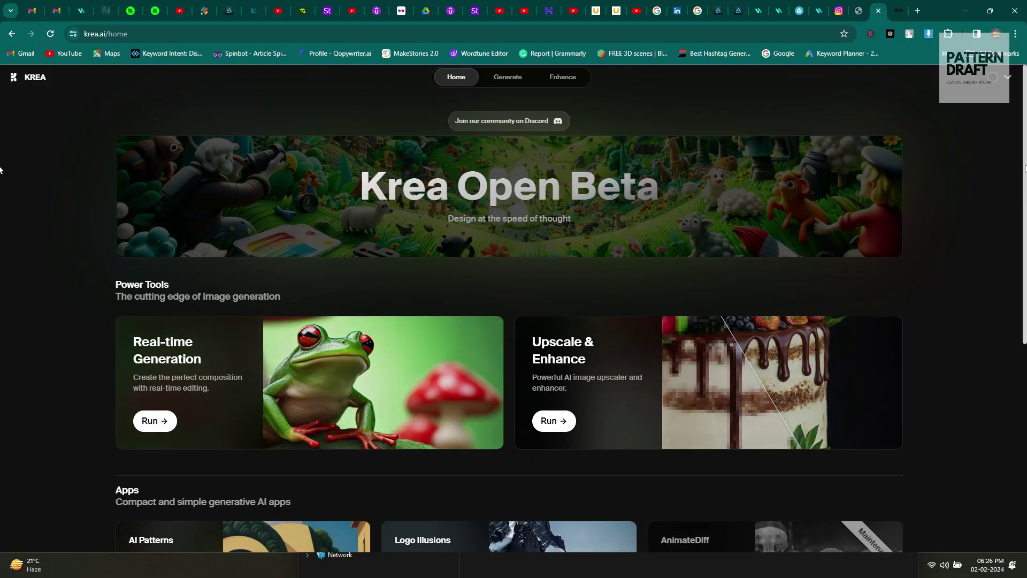
Step: In Krea, look over the home page and open the Upscale & Enhance tool
{"action": "scroll", "coordinate": [1, 127], "scroll_direction": "down", "scroll_amount": 3}
{"action": "scroll", "coordinate": [1, 128], "scroll_direction": "up", "scroll_amount": 3}
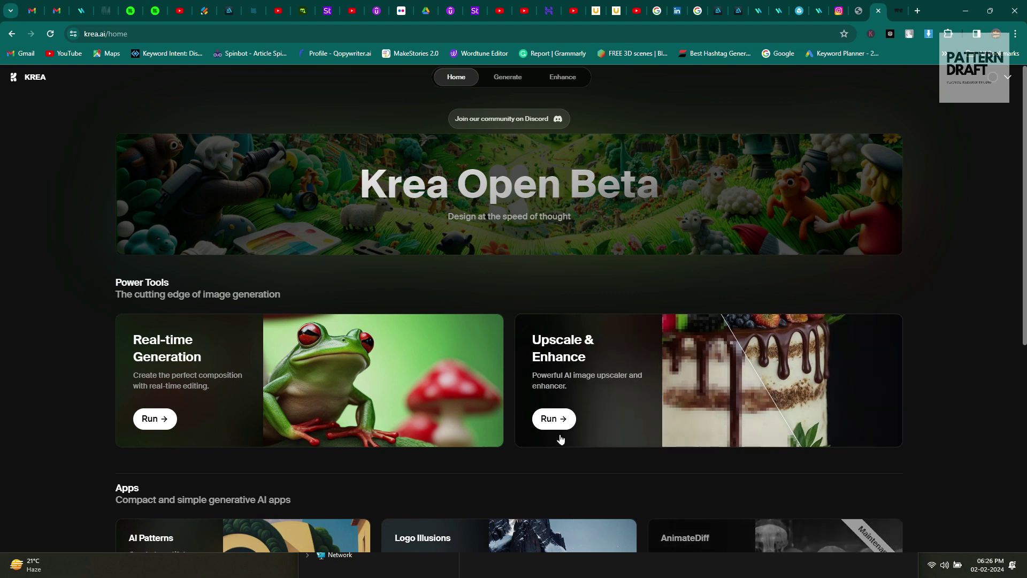
{"action": "left_click", "coordinate": [551, 418]}
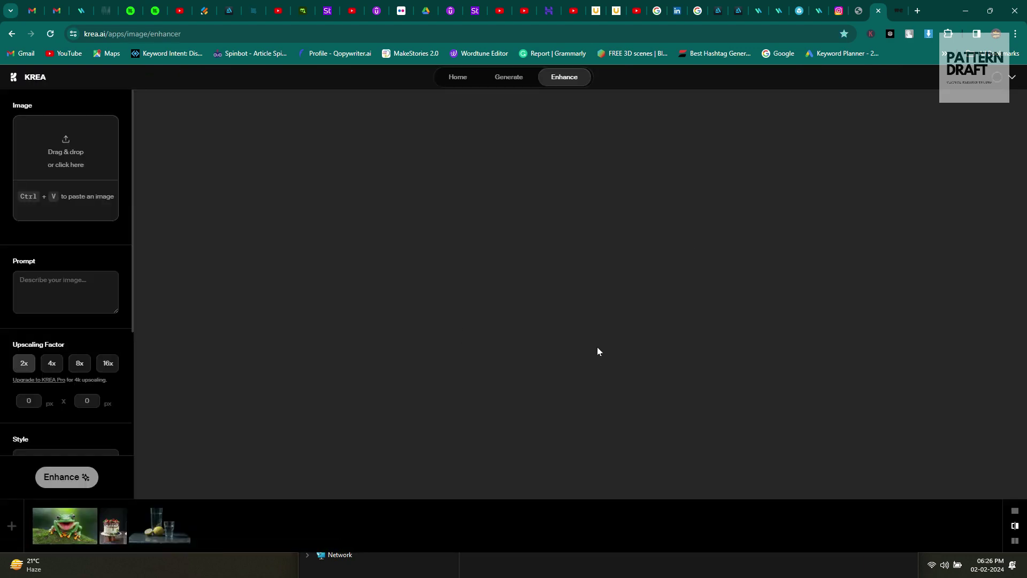
Step: Browse the Assets folder and upload the "new walk" render of the man in vest and shorts for enhancement
{"action": "left_click", "coordinate": [57, 164]}
{"action": "scroll", "coordinate": [618, 380], "scroll_direction": "down", "scroll_amount": 5}
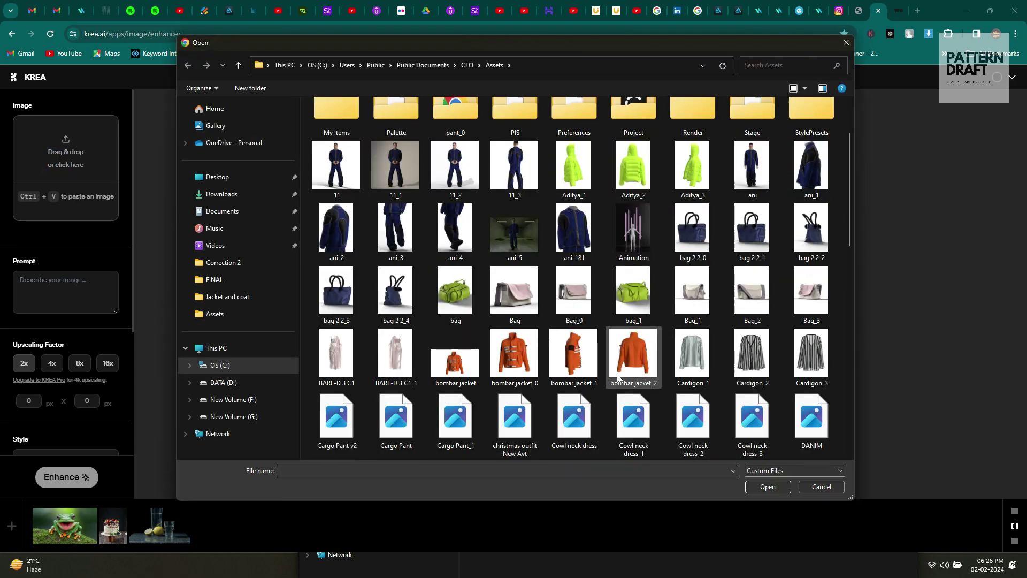
{"action": "scroll", "coordinate": [612, 370], "scroll_direction": "up", "scroll_amount": 1}
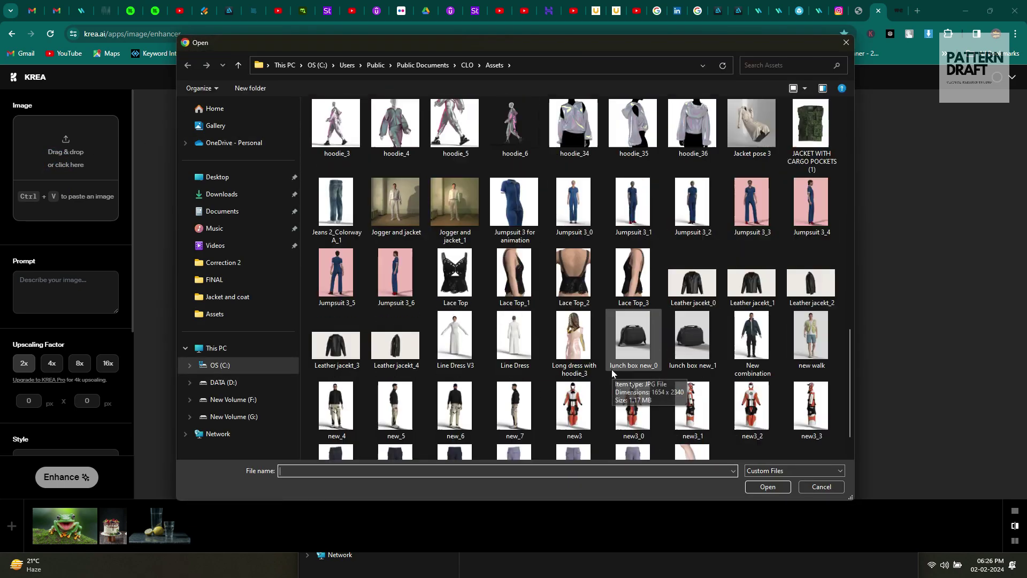
{"action": "scroll", "coordinate": [612, 369], "scroll_direction": "up", "scroll_amount": 3}
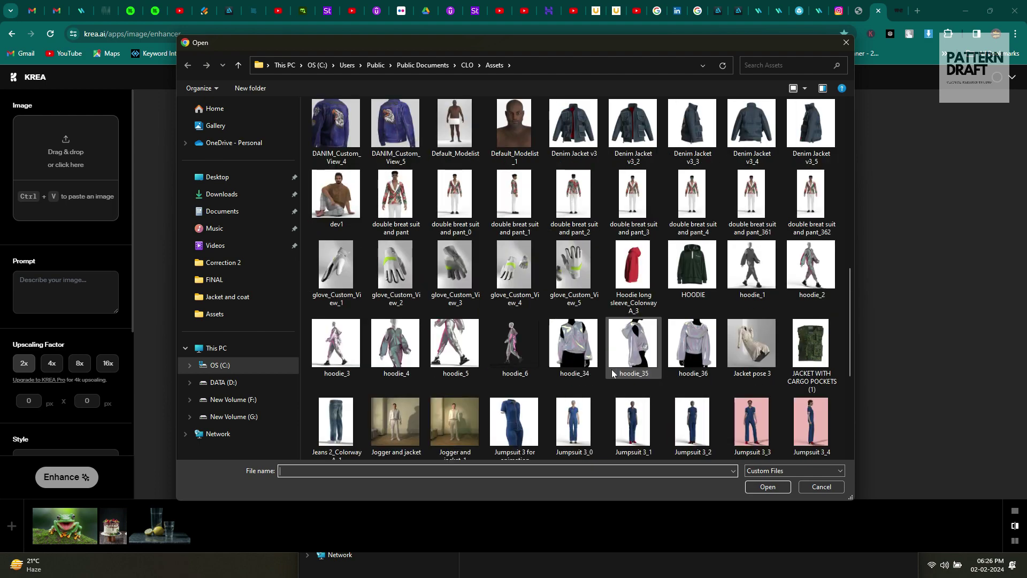
{"action": "scroll", "coordinate": [612, 369], "scroll_direction": "up", "scroll_amount": 3}
{"action": "scroll", "coordinate": [611, 370], "scroll_direction": "up", "scroll_amount": 1}
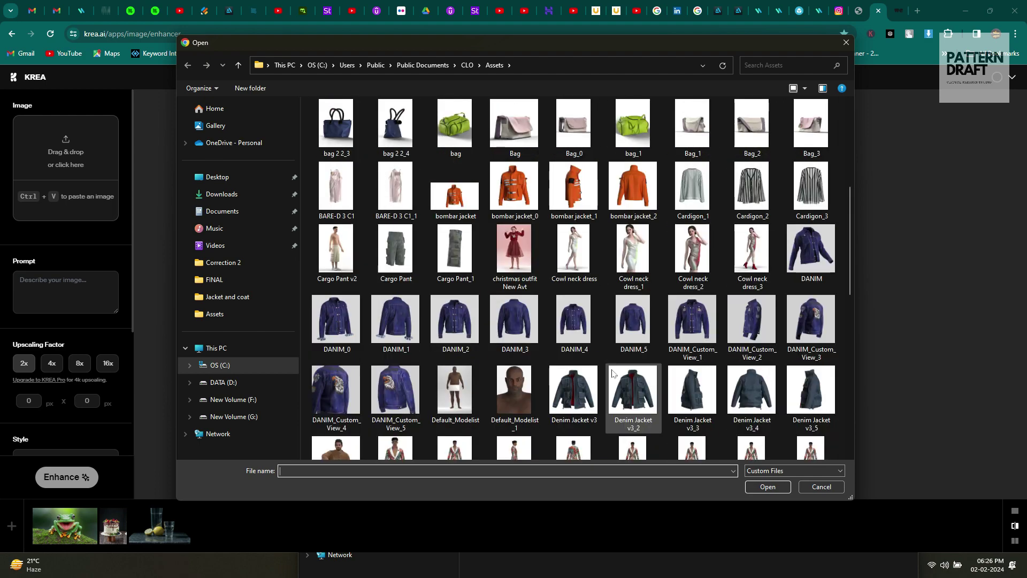
{"action": "scroll", "coordinate": [613, 373], "scroll_direction": "down", "scroll_amount": 3}
{"action": "scroll", "coordinate": [612, 373], "scroll_direction": "down", "scroll_amount": 2}
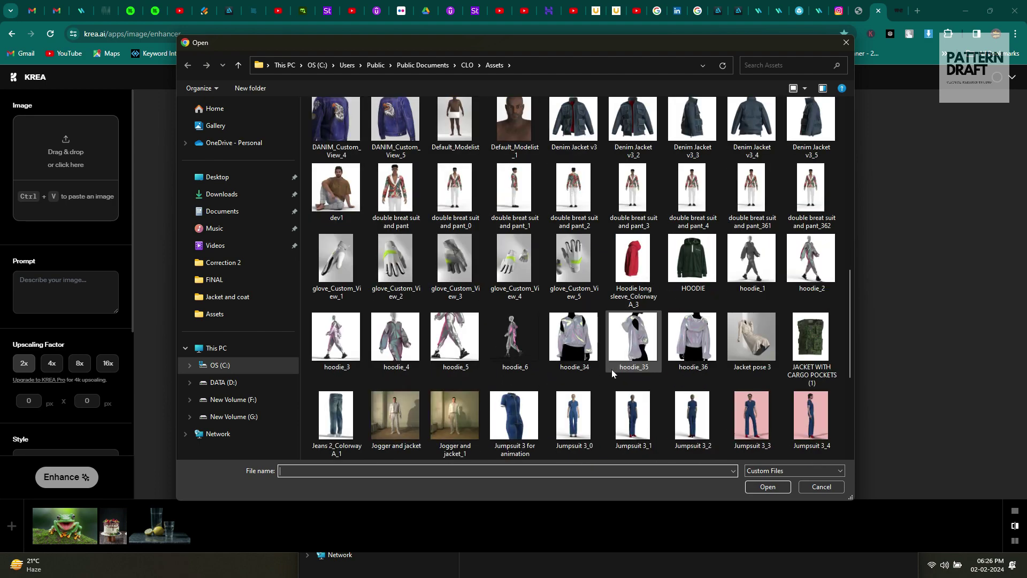
{"action": "scroll", "coordinate": [613, 371], "scroll_direction": "down", "scroll_amount": 2}
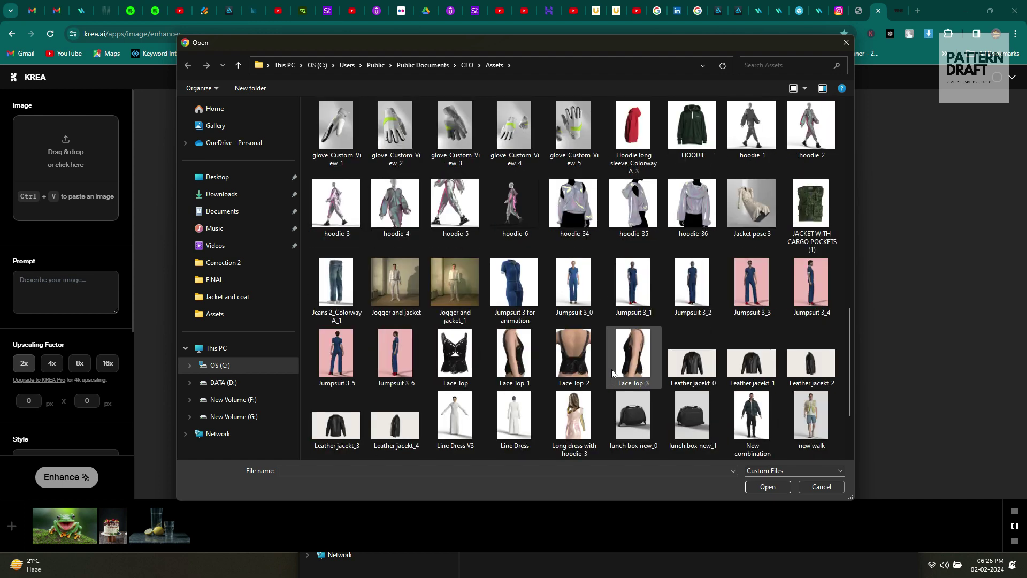
{"action": "left_click", "coordinate": [796, 419]}
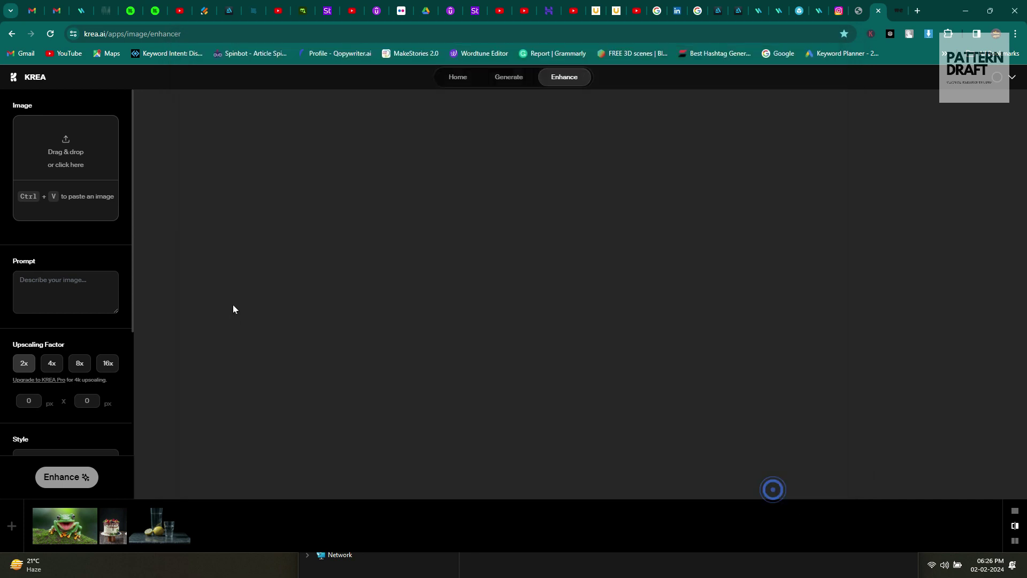
{"action": "left_click", "coordinate": [768, 486]}
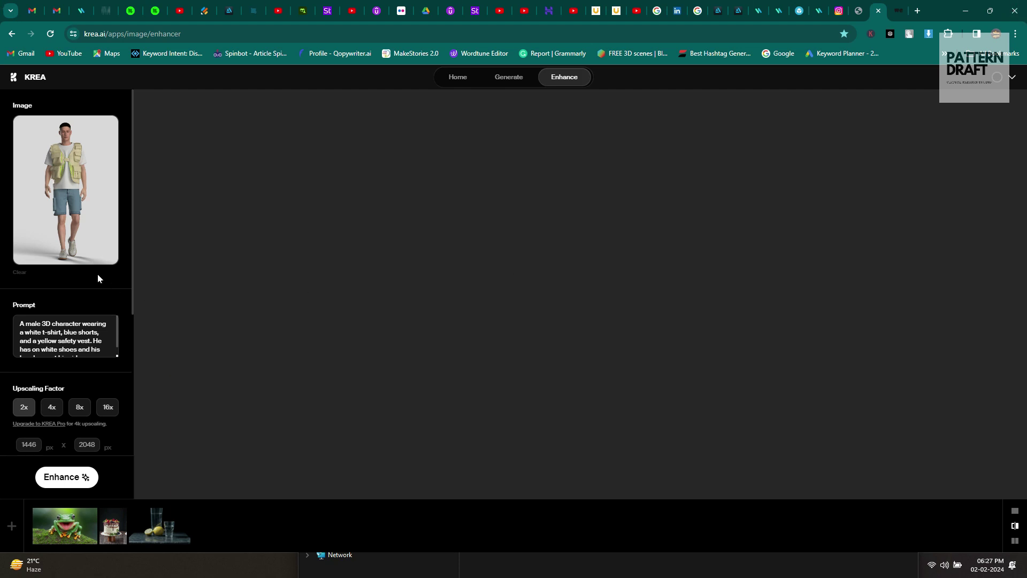
Step: Enhance the uploaded render with a 4x upscaling factor and the Photo-realistic style
{"action": "scroll", "coordinate": [98, 276], "scroll_direction": "down", "scroll_amount": 1}
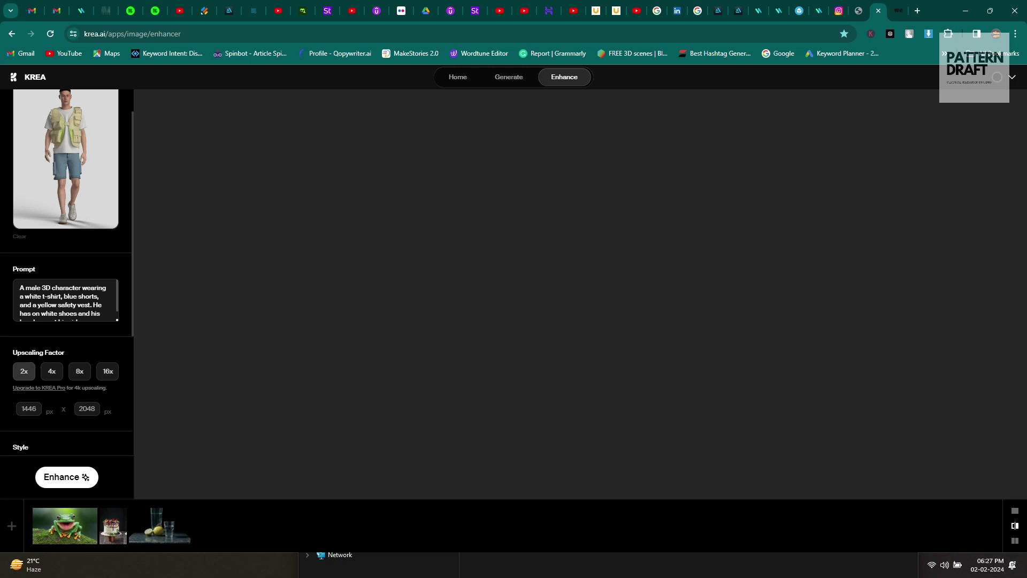
{"action": "scroll", "coordinate": [65, 299], "scroll_direction": "down", "scroll_amount": 1}
{"action": "scroll", "coordinate": [75, 340], "scroll_direction": "down", "scroll_amount": 1}
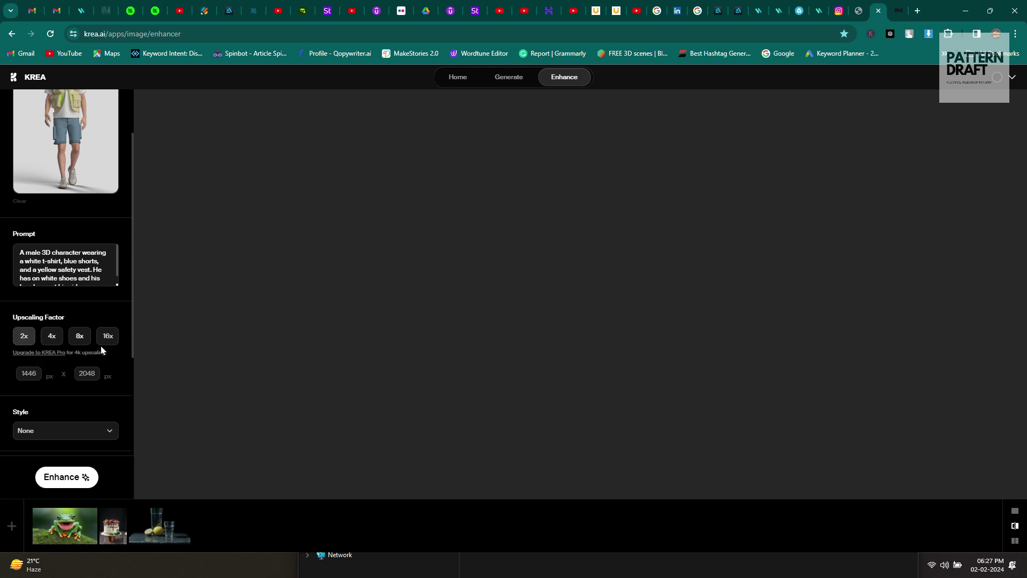
{"action": "left_click", "coordinate": [52, 337]}
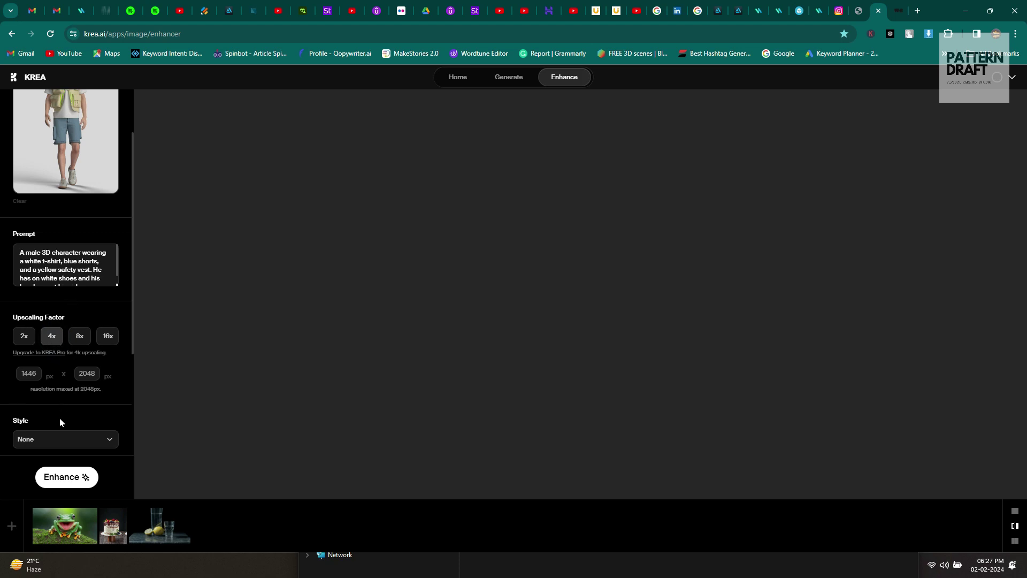
{"action": "left_click", "coordinate": [58, 439]}
{"action": "scroll", "coordinate": [66, 428], "scroll_direction": "down", "scroll_amount": 2}
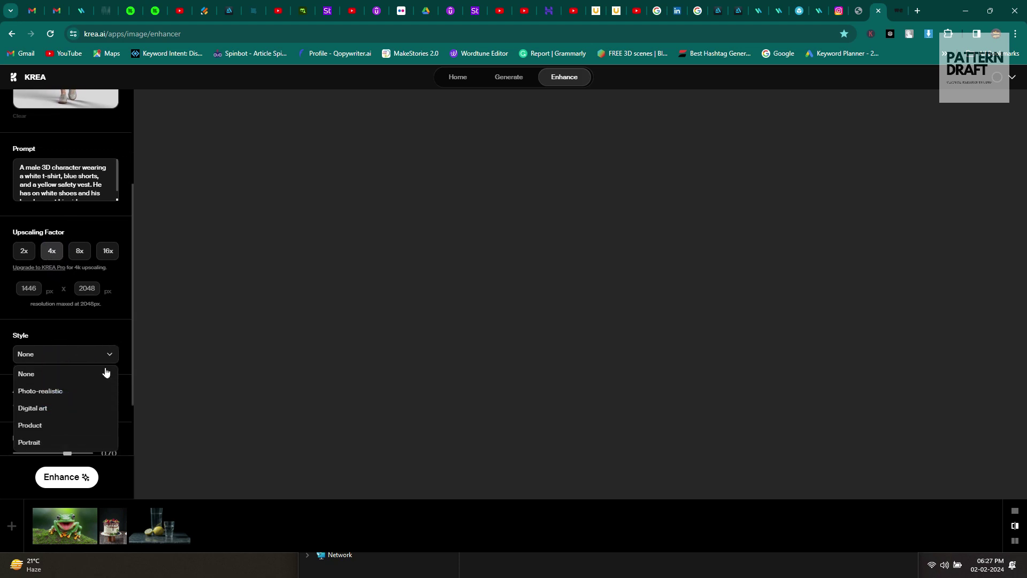
{"action": "left_click", "coordinate": [73, 373]}
{"action": "scroll", "coordinate": [94, 345], "scroll_direction": "down", "scroll_amount": 1}
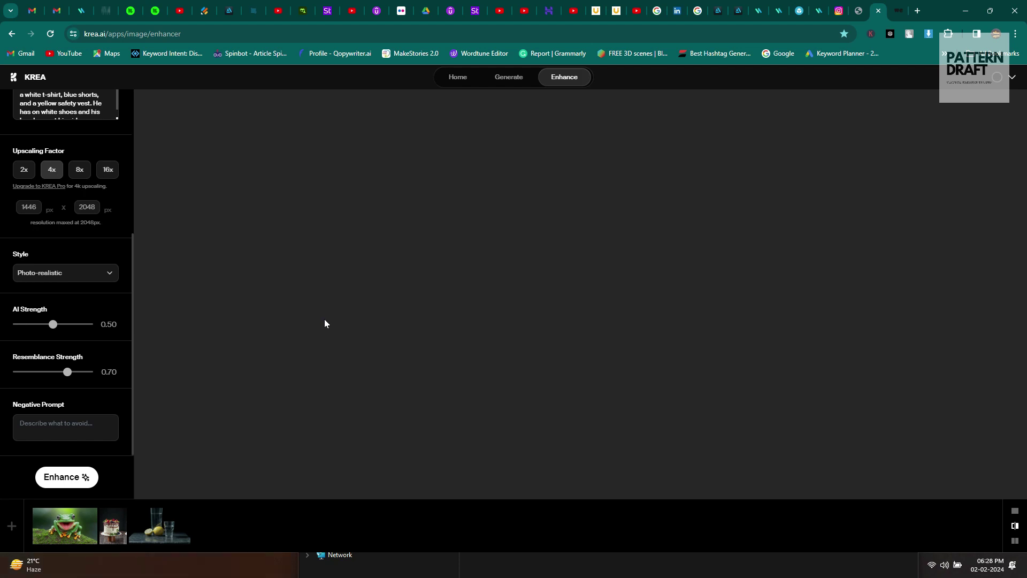
{"action": "left_click", "coordinate": [59, 478]}
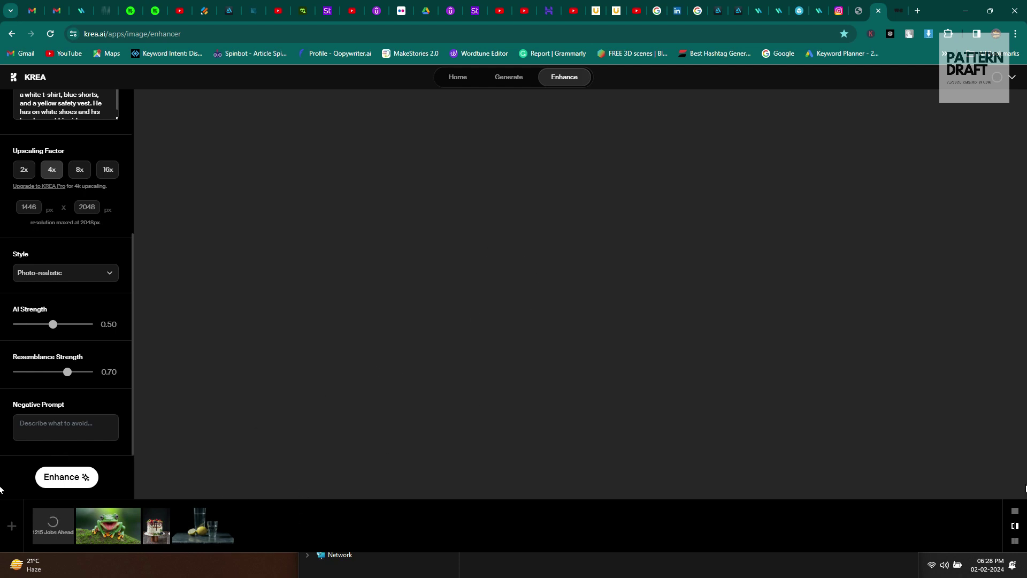
Step: View the frog and cake sample enhancements, checking the queued job and comparing the cake before and after enhancement
{"action": "left_click", "coordinate": [110, 535]}
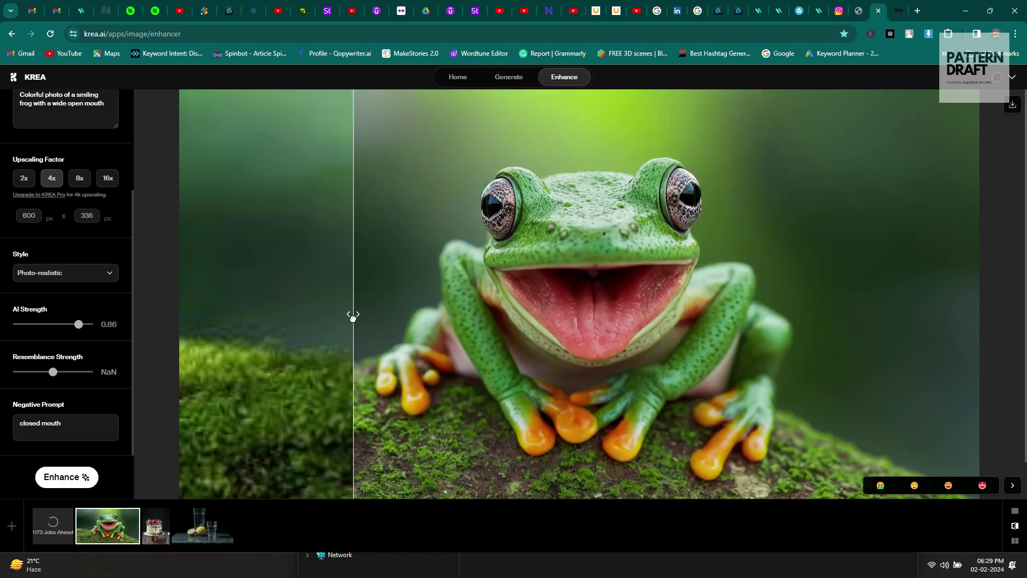
{"action": "left_click", "coordinate": [156, 526]}
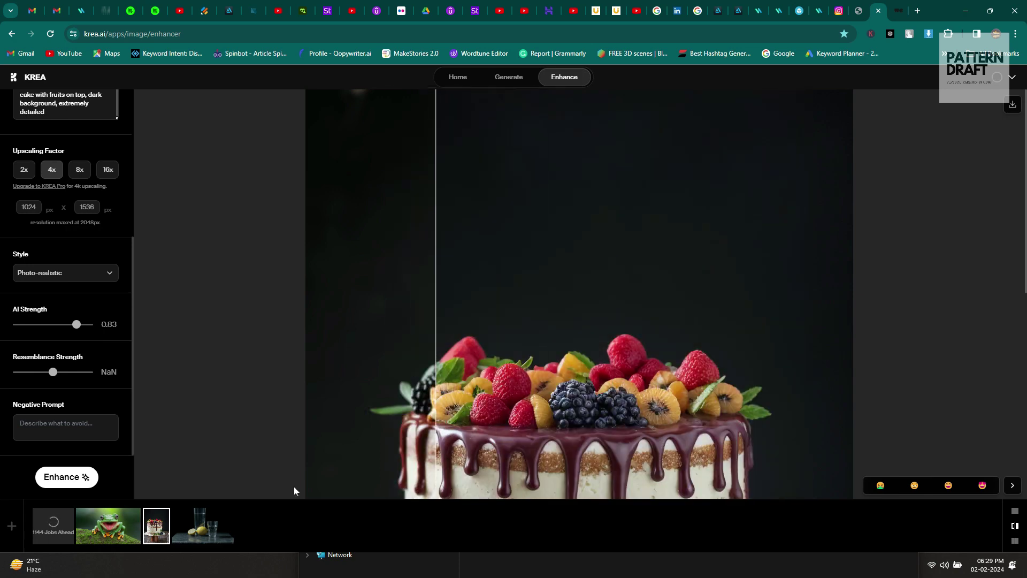
{"action": "left_click", "coordinate": [43, 536]}
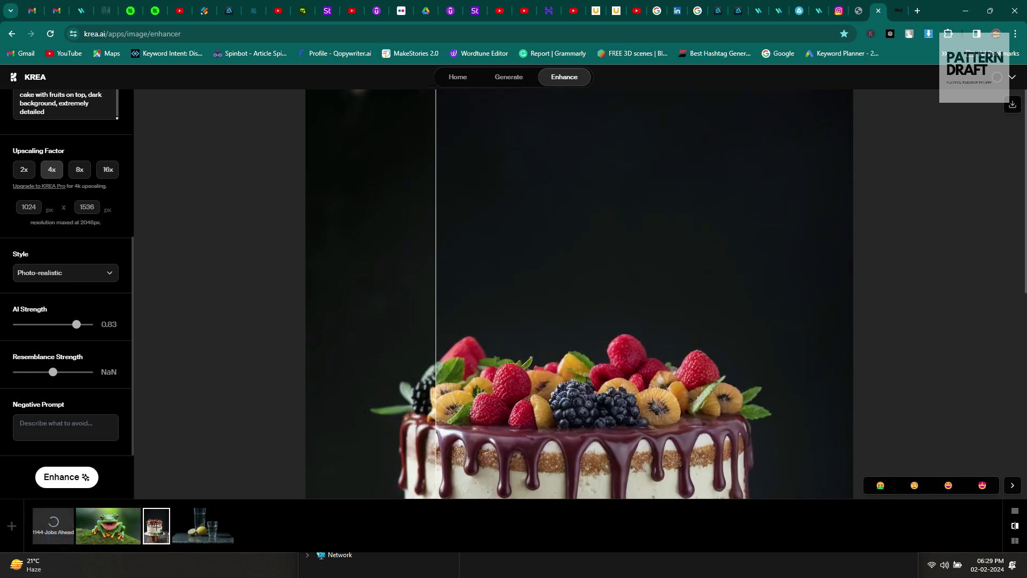
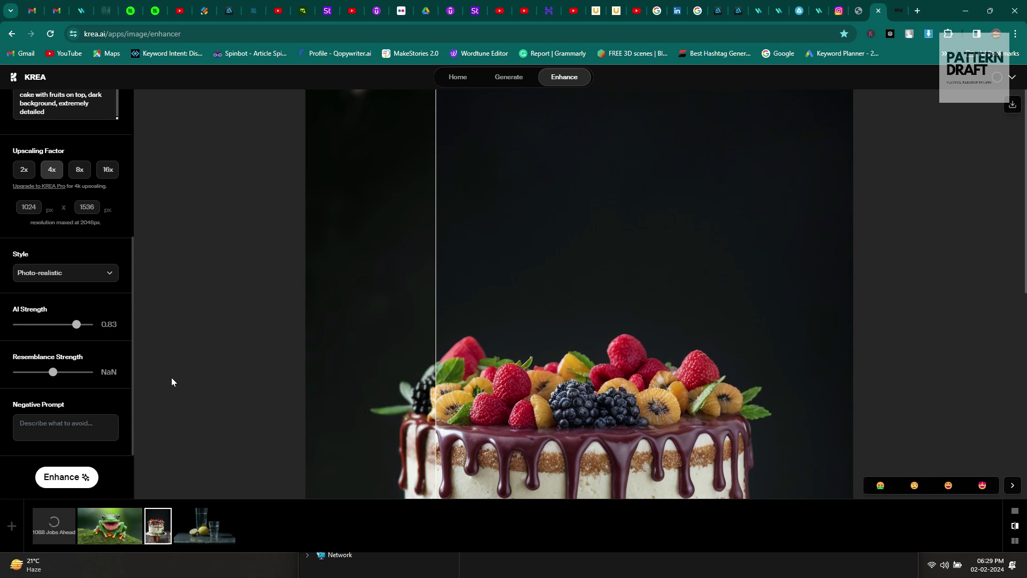
{"action": "left_click", "coordinate": [58, 540]}
{"action": "left_click", "coordinate": [57, 537]}
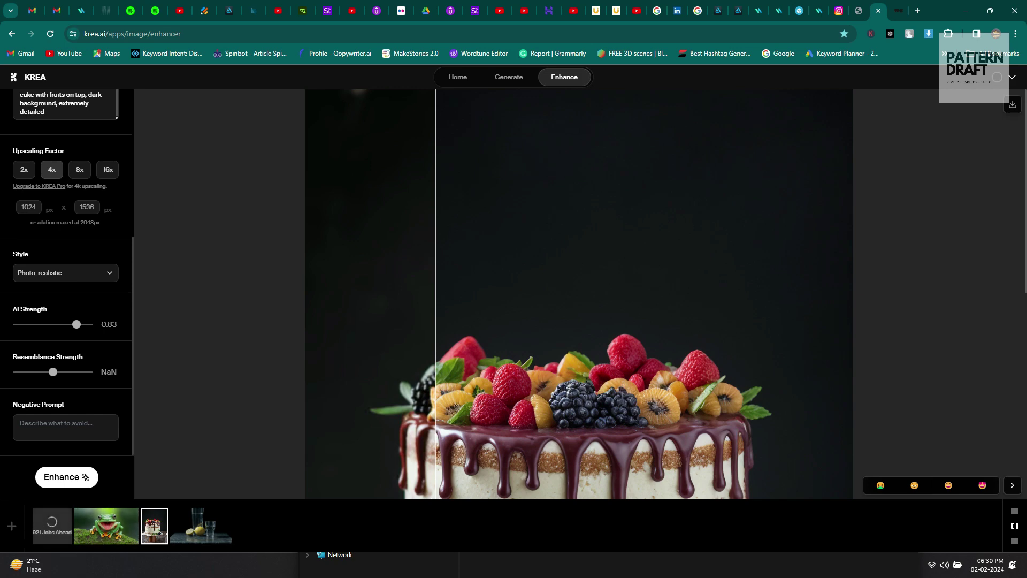
{"action": "left_click", "coordinate": [42, 532]}
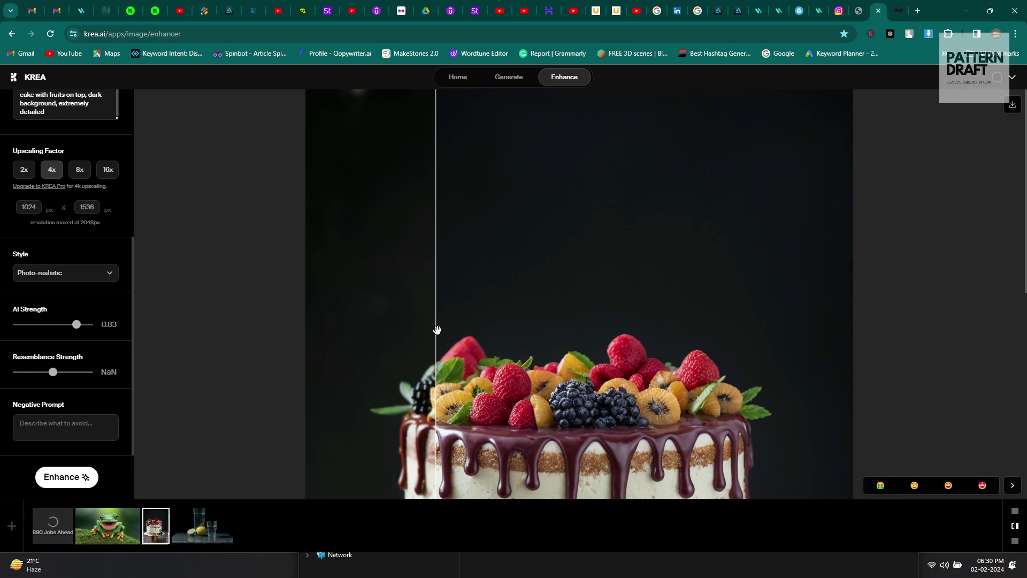
{"action": "left_click_drag", "start_coordinate": [436, 328], "coordinate": [618, 337]}
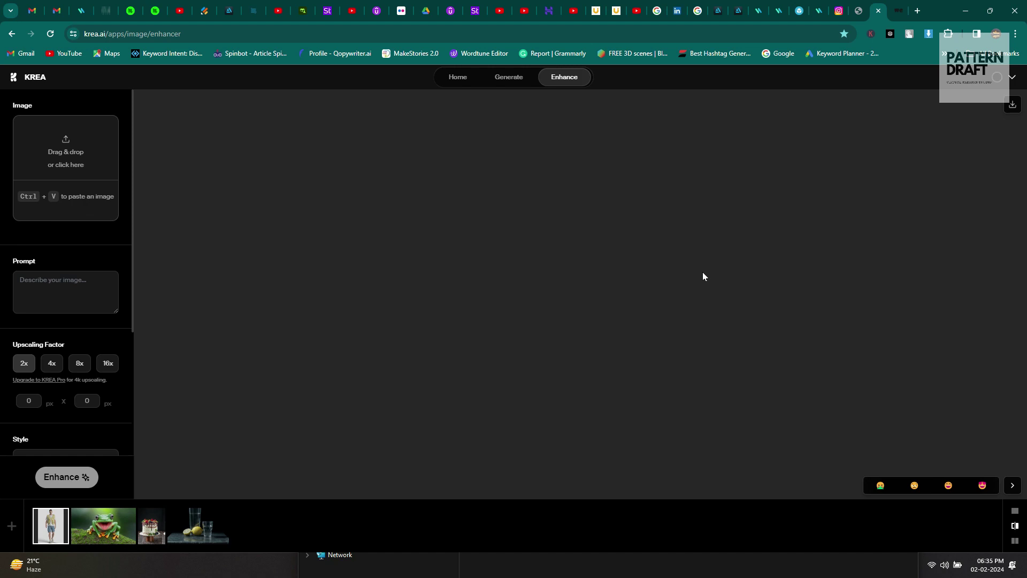
Step: Open the finished vest outfit enhancement and shift the comparison divider off the figure to show the enhanced version
{"action": "left_click", "coordinate": [58, 529]}
{"action": "scroll", "coordinate": [560, 265], "scroll_direction": "down", "scroll_amount": 5}
{"action": "scroll", "coordinate": [560, 265], "scroll_direction": "up", "scroll_amount": 4}
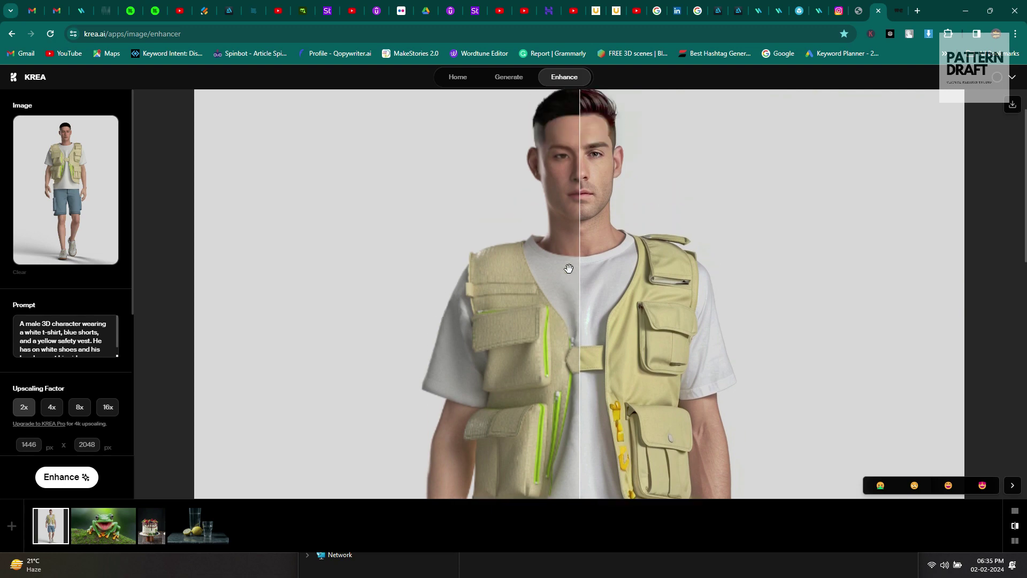
{"action": "scroll", "coordinate": [581, 289], "scroll_direction": "down", "scroll_amount": 3}
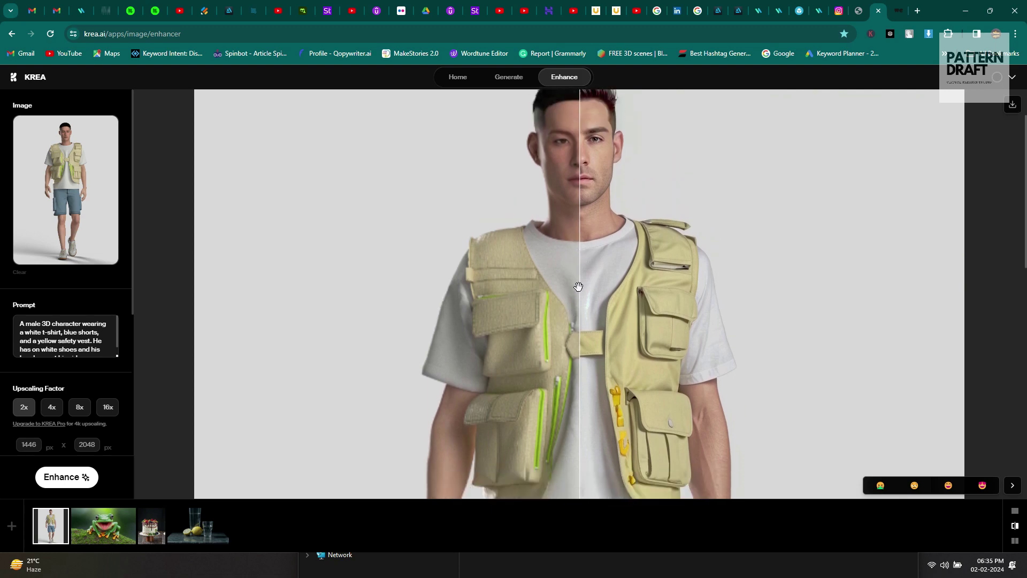
{"action": "left_click_drag", "start_coordinate": [542, 290], "coordinate": [399, 289]}
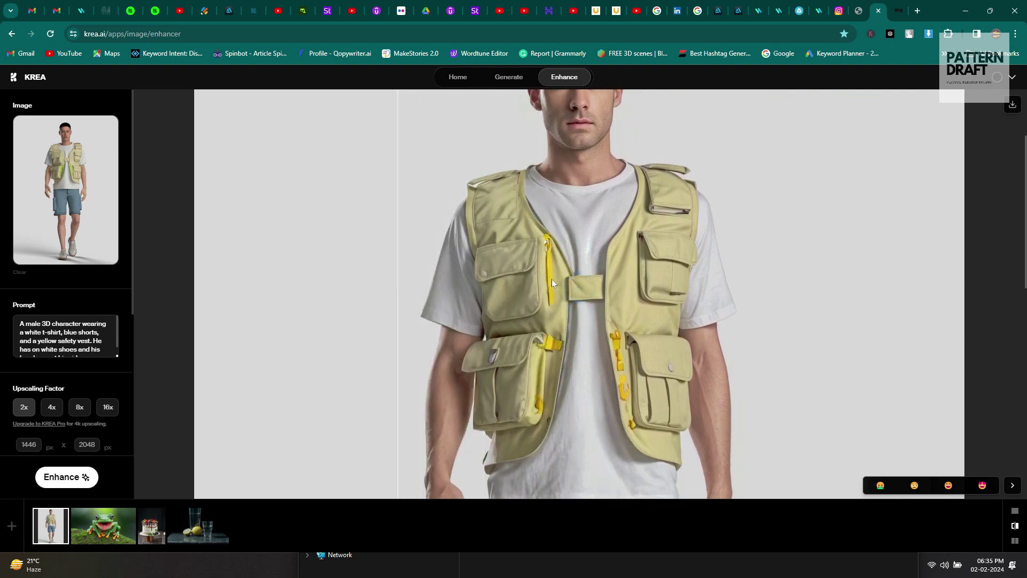
Step: Examine the enhanced man's face, vest pockets and zips, T-shirt, hands and shorts along the full figure
{"action": "scroll", "coordinate": [558, 278], "scroll_direction": "up", "scroll_amount": 4}
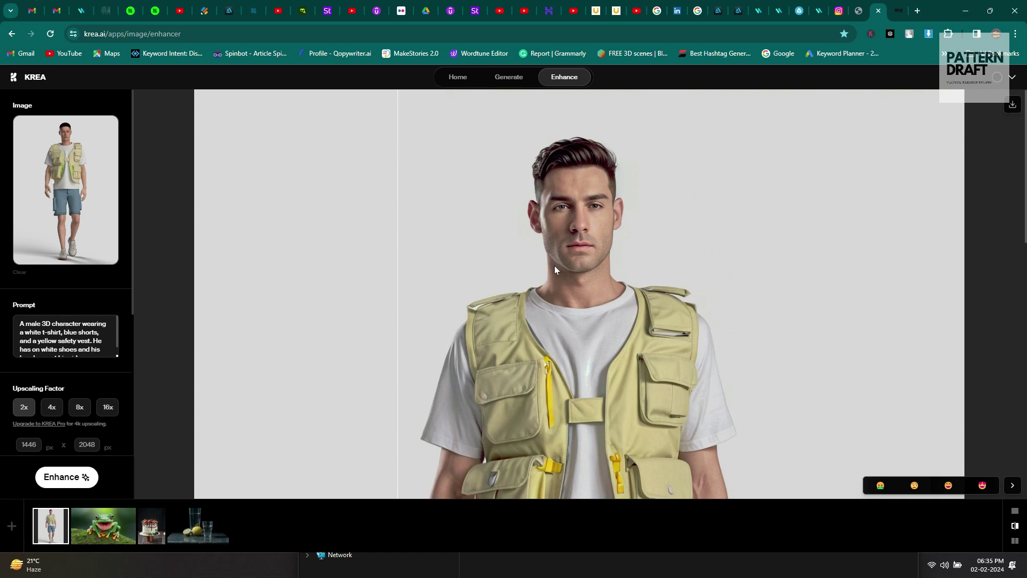
{"action": "scroll", "coordinate": [535, 276], "scroll_direction": "down", "scroll_amount": 2}
{"action": "scroll", "coordinate": [557, 246], "scroll_direction": "up", "scroll_amount": 1}
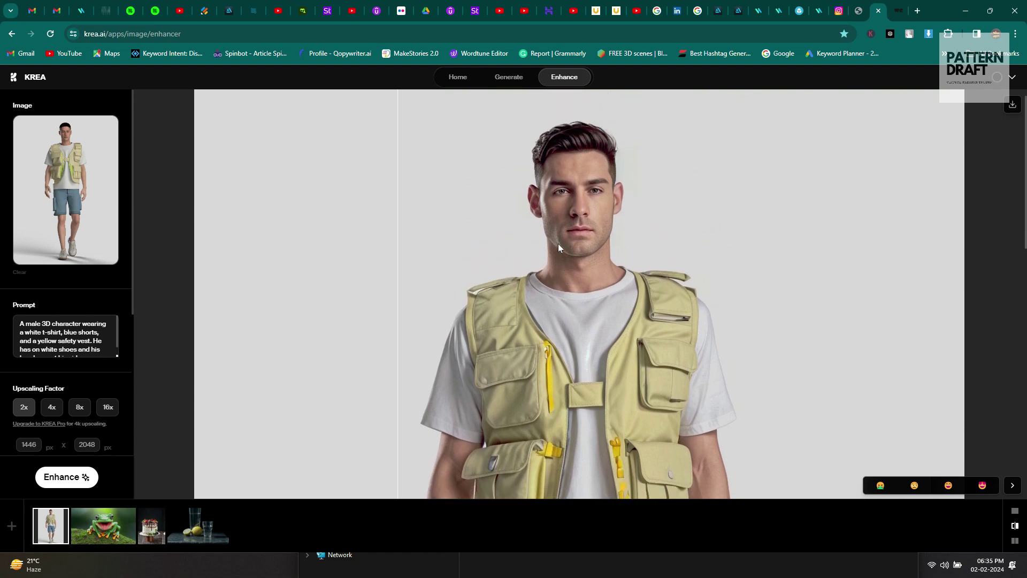
{"action": "scroll", "coordinate": [557, 243], "scroll_direction": "down", "scroll_amount": 8}
{"action": "scroll", "coordinate": [558, 247], "scroll_direction": "down", "scroll_amount": 3}
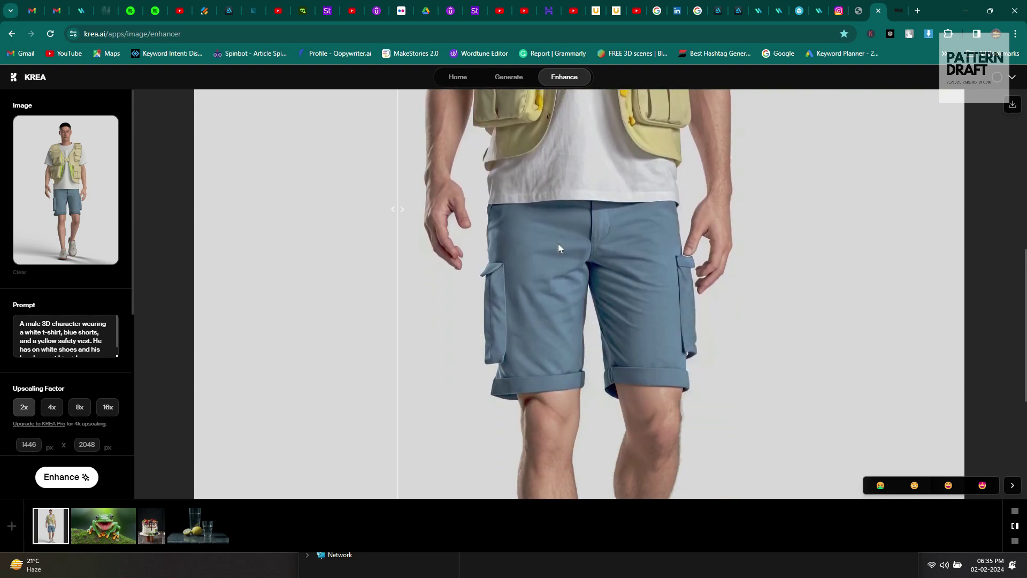
{"action": "scroll", "coordinate": [553, 256], "scroll_direction": "up", "scroll_amount": 3}
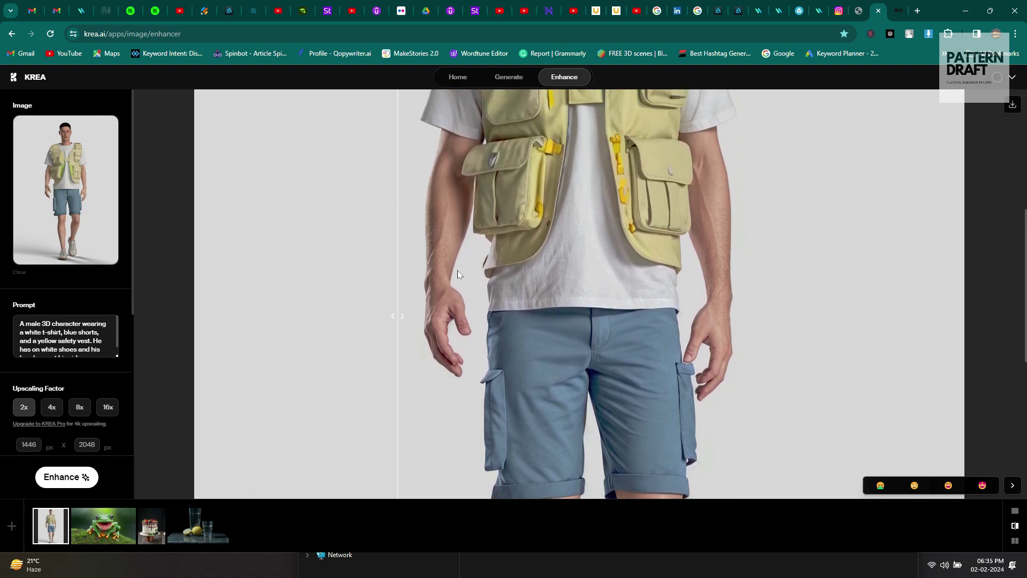
{"action": "scroll", "coordinate": [450, 264], "scroll_direction": "up", "scroll_amount": 3}
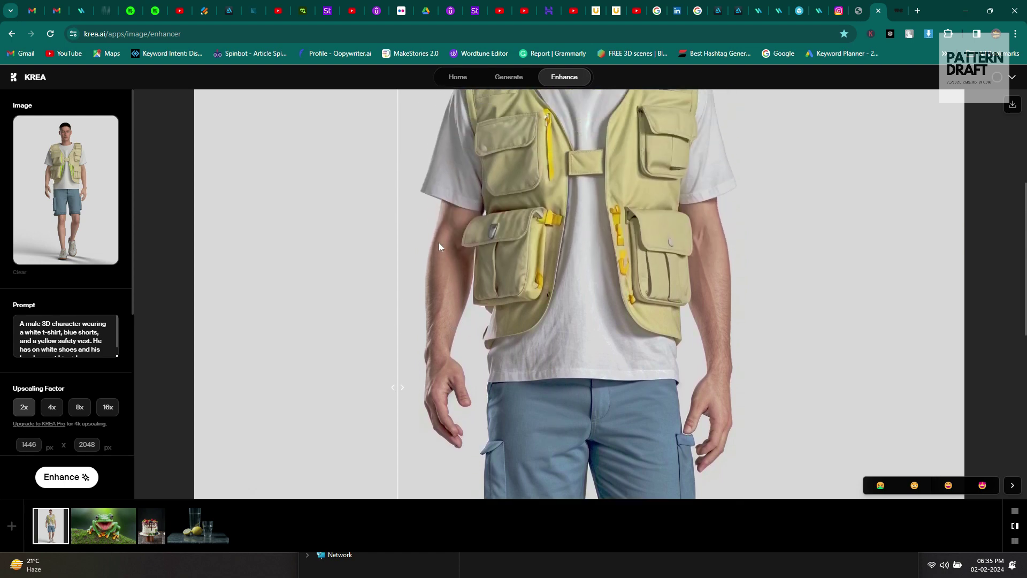
{"action": "left_click_drag", "start_coordinate": [398, 222], "coordinate": [385, 262]}
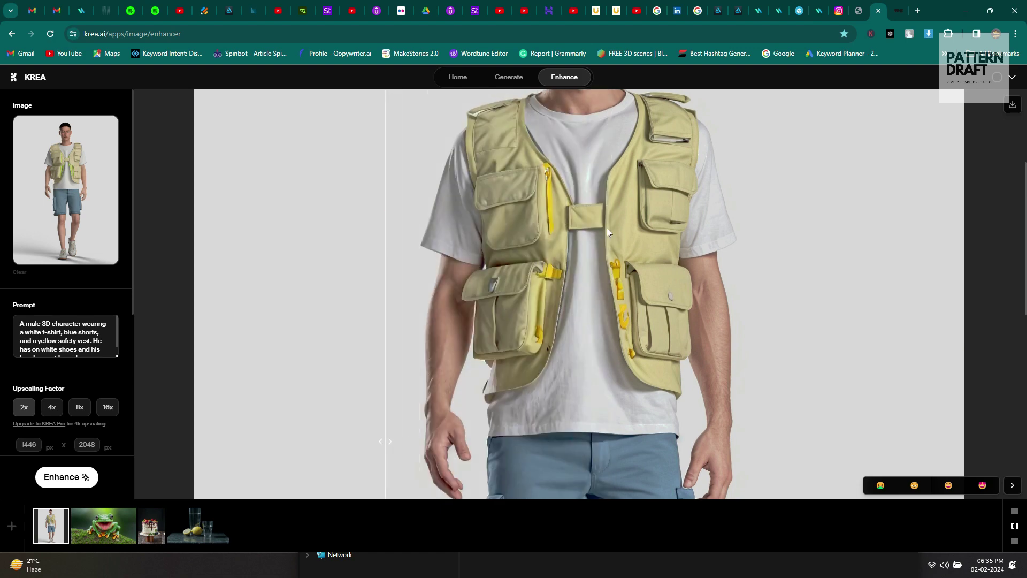
{"action": "scroll", "coordinate": [606, 228], "scroll_direction": "up", "scroll_amount": 3}
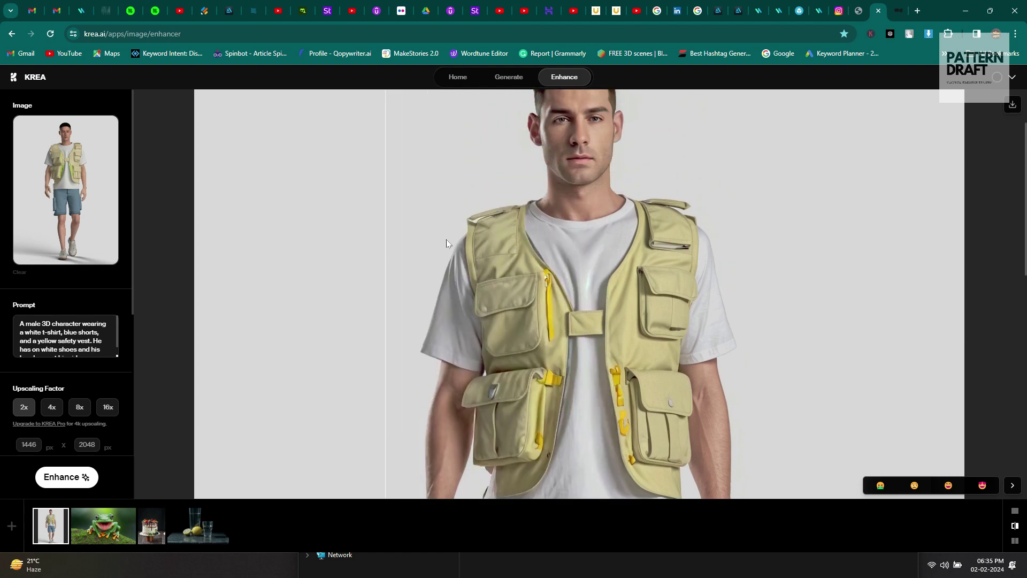
{"action": "scroll", "coordinate": [570, 313], "scroll_direction": "down", "scroll_amount": 2}
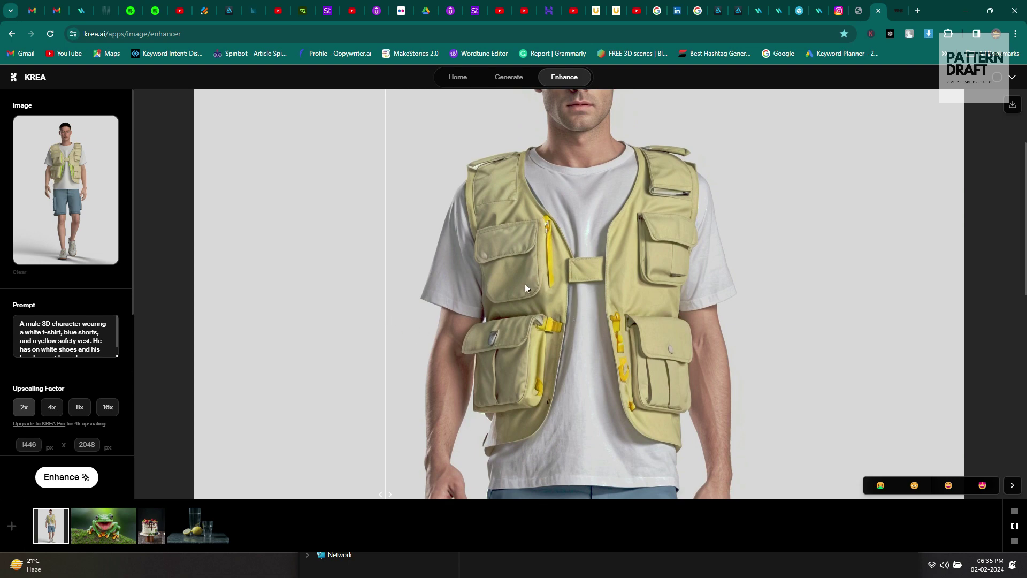
{"action": "scroll", "coordinate": [525, 284], "scroll_direction": "down", "scroll_amount": 5}
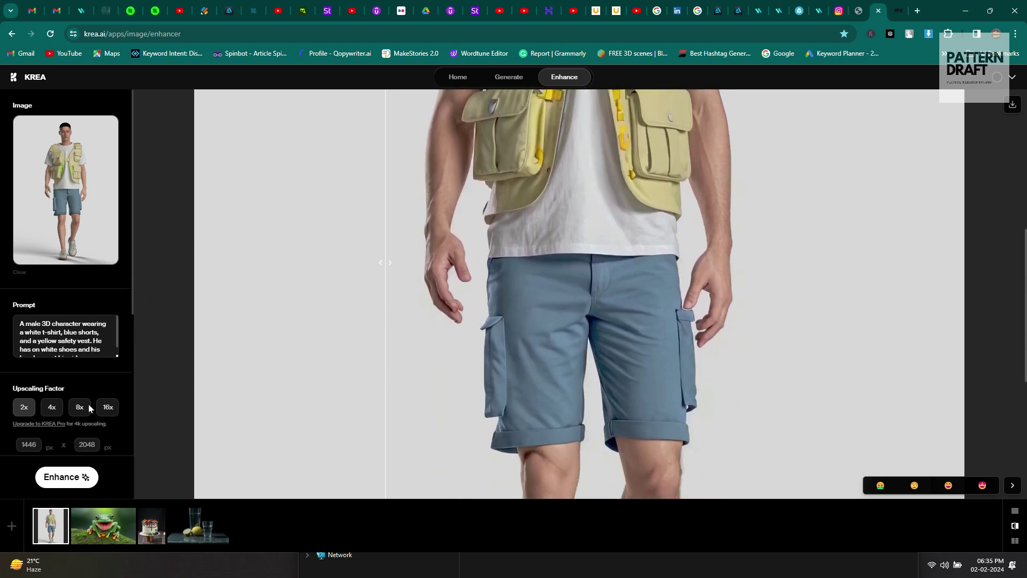
Step: Review the style, AI strength and resemblance strength settings alongside the enhanced vest image
{"action": "scroll", "coordinate": [101, 411], "scroll_direction": "down", "scroll_amount": 2}
{"action": "scroll", "coordinate": [100, 401], "scroll_direction": "down", "scroll_amount": 3}
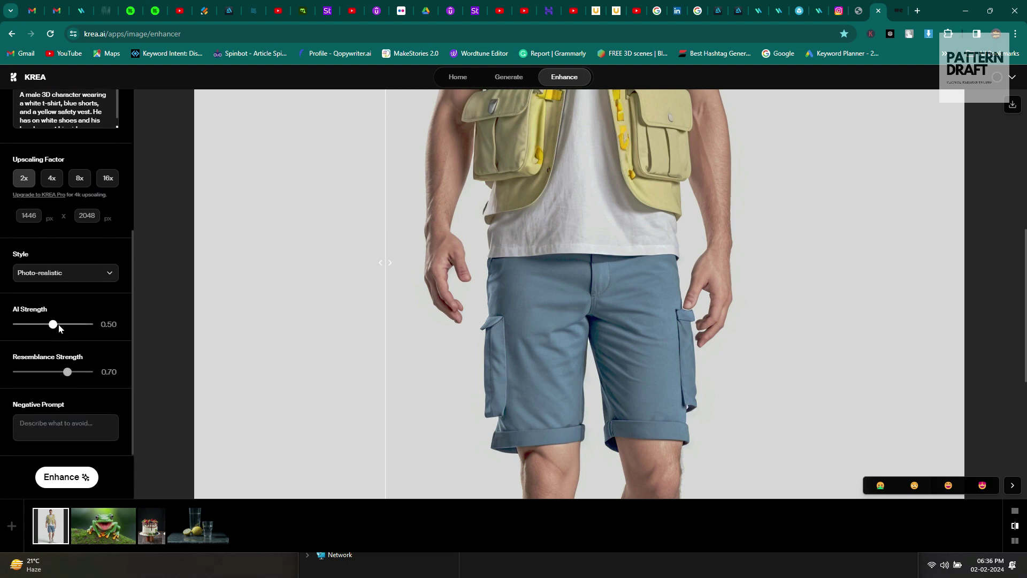
{"action": "scroll", "coordinate": [622, 300], "scroll_direction": "up", "scroll_amount": 3}
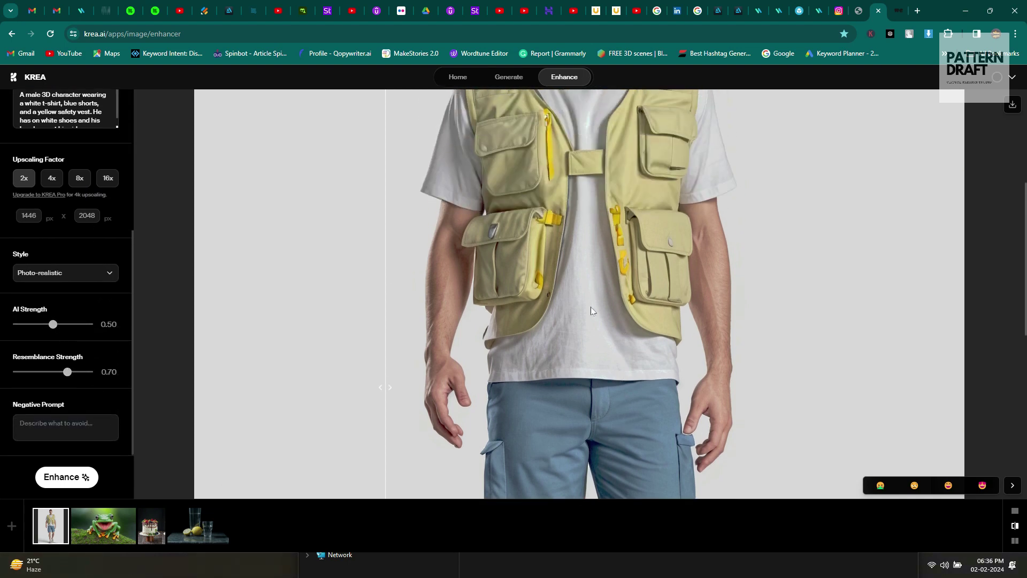
Step: Examine the enhanced man's face, vest and T-shirt, shifting the comparison divider slightly beside the figure
{"action": "scroll", "coordinate": [622, 210], "scroll_direction": "up", "scroll_amount": 2}
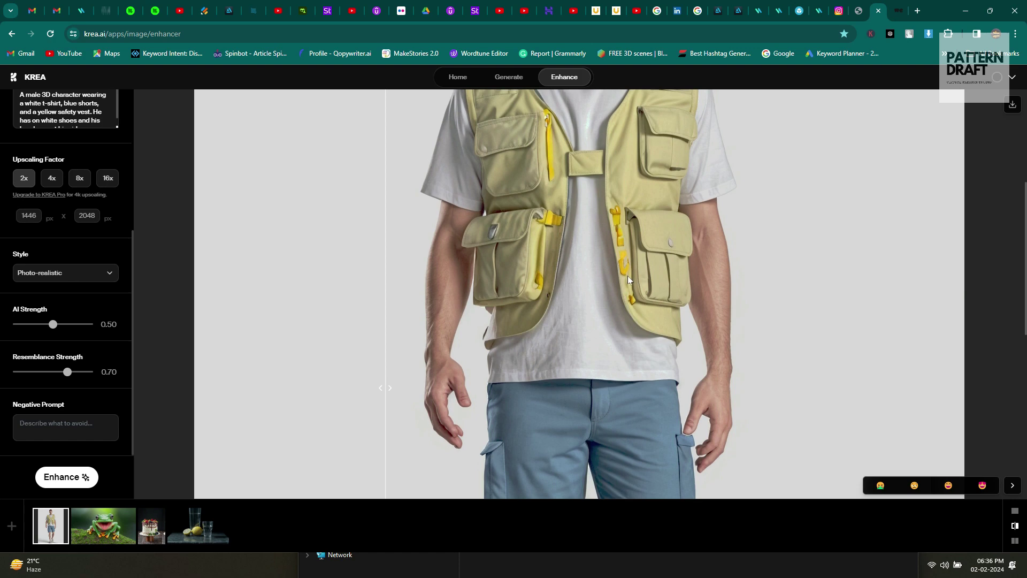
{"action": "scroll", "coordinate": [627, 275], "scroll_direction": "up", "scroll_amount": 2}
{"action": "scroll", "coordinate": [628, 282], "scroll_direction": "up", "scroll_amount": 2}
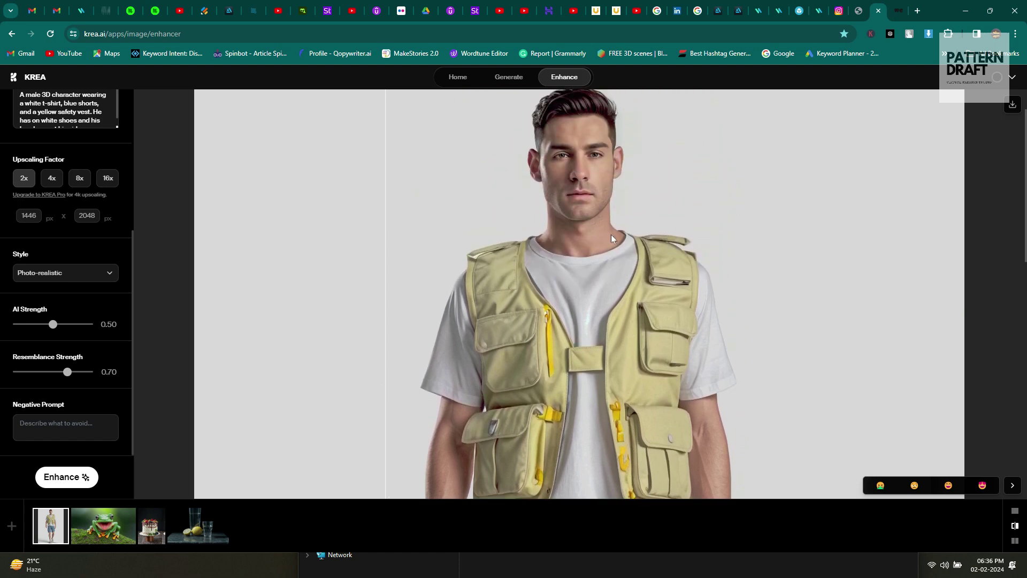
{"action": "scroll", "coordinate": [640, 272], "scroll_direction": "down", "scroll_amount": 2}
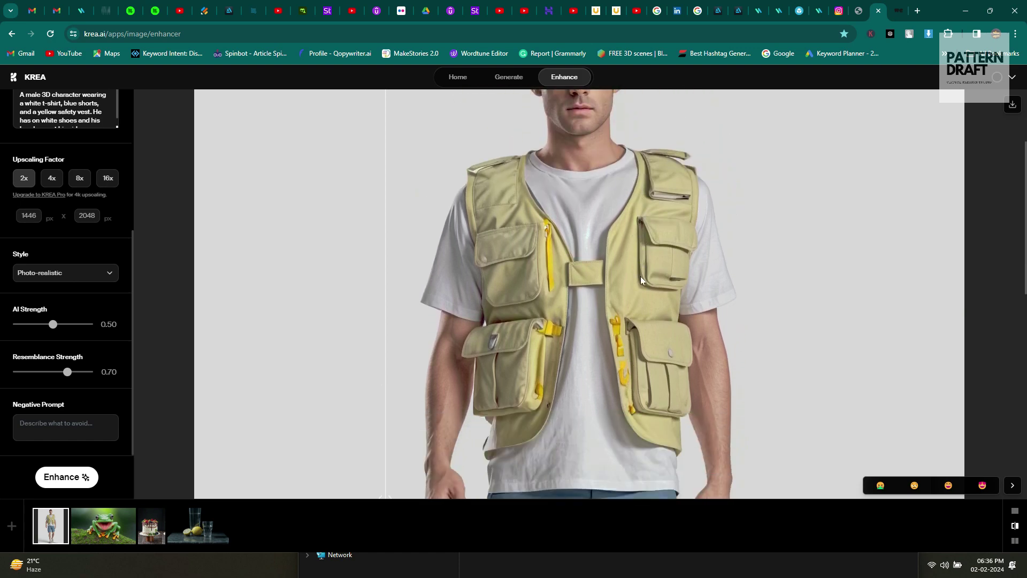
{"action": "left_click_drag", "start_coordinate": [383, 291], "coordinate": [398, 317]}
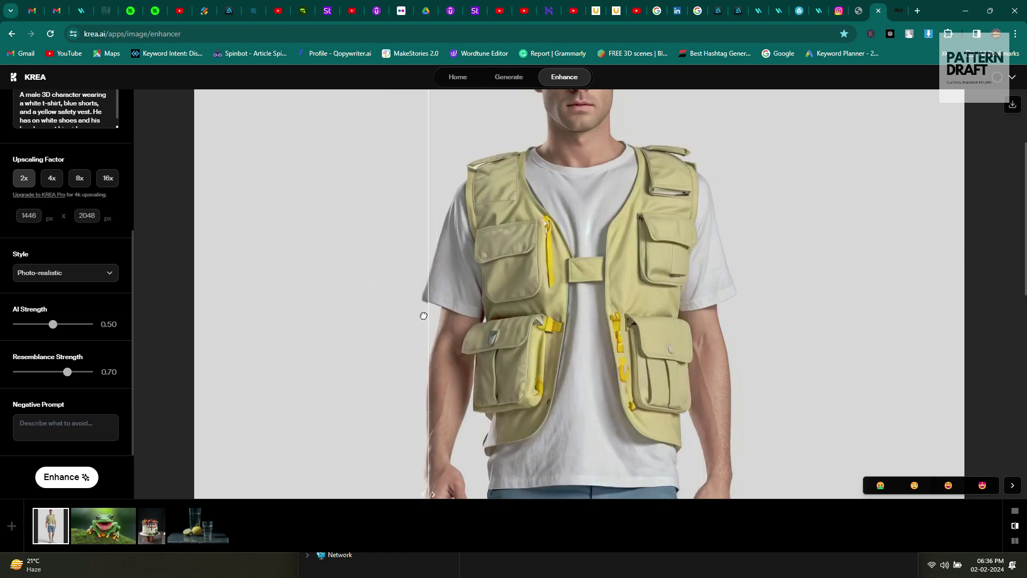
{"action": "scroll", "coordinate": [583, 266], "scroll_direction": "up", "scroll_amount": 3}
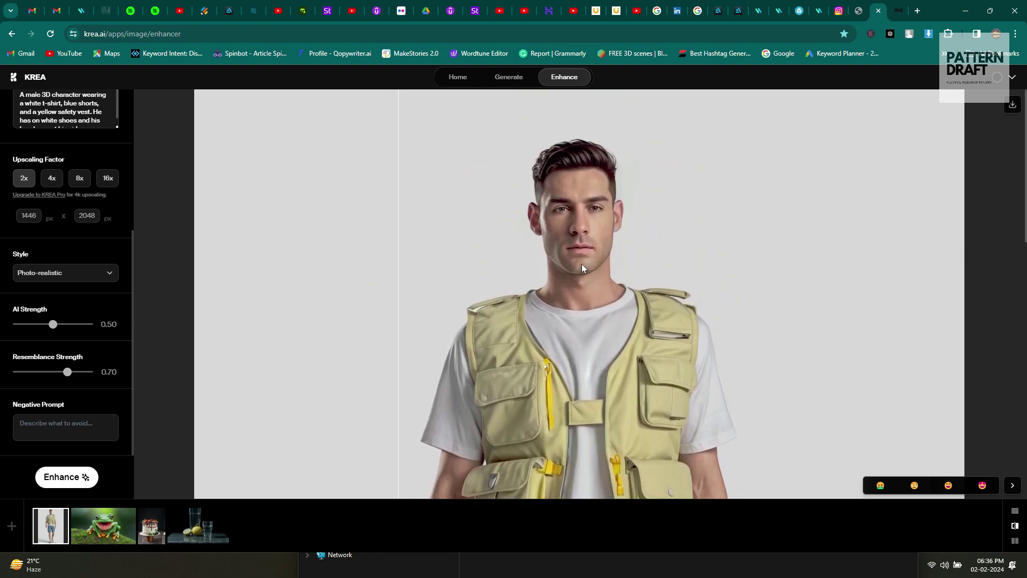
Step: Examine the enhanced shoes, legs and shorts, moving the comparison divider farther away from the figure
{"action": "scroll", "coordinate": [582, 268], "scroll_direction": "down", "scroll_amount": 5}
{"action": "scroll", "coordinate": [582, 266], "scroll_direction": "down", "scroll_amount": 3}
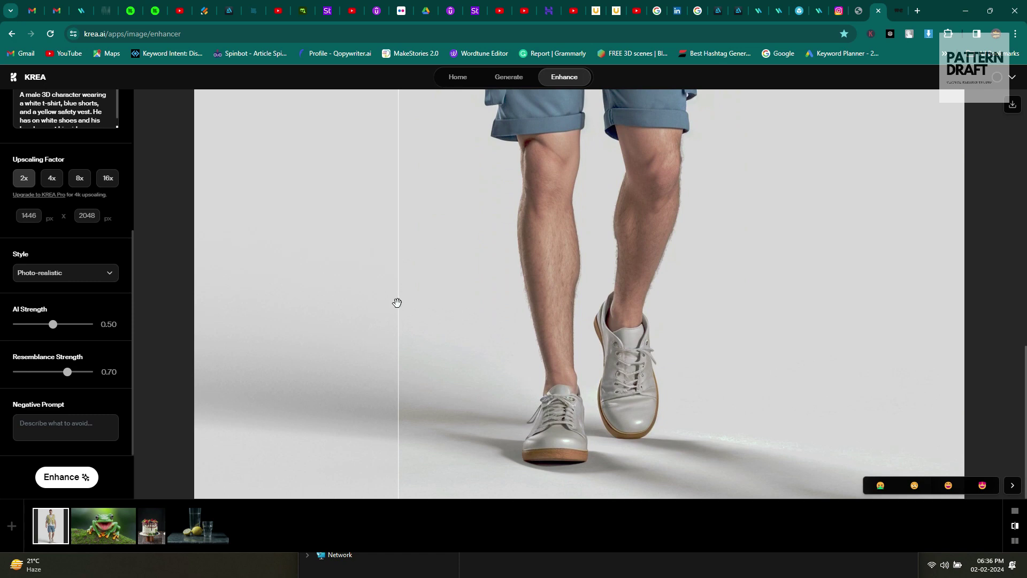
{"action": "left_click_drag", "start_coordinate": [397, 303], "coordinate": [296, 303]}
{"action": "scroll", "coordinate": [550, 261], "scroll_direction": "up", "scroll_amount": 2}
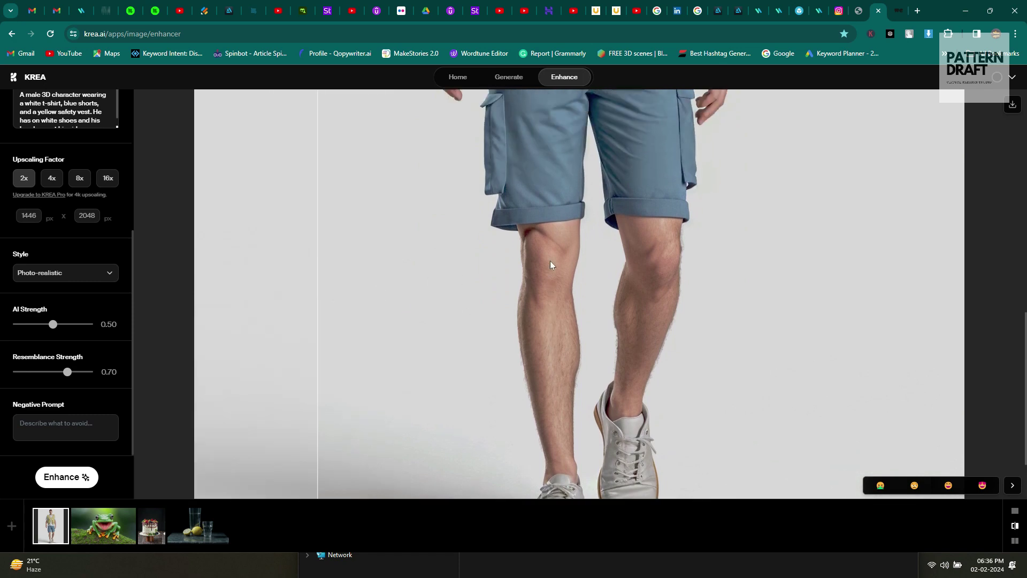
{"action": "scroll", "coordinate": [667, 303], "scroll_direction": "up", "scroll_amount": 1}
{"action": "scroll", "coordinate": [667, 299], "scroll_direction": "up", "scroll_amount": 3}
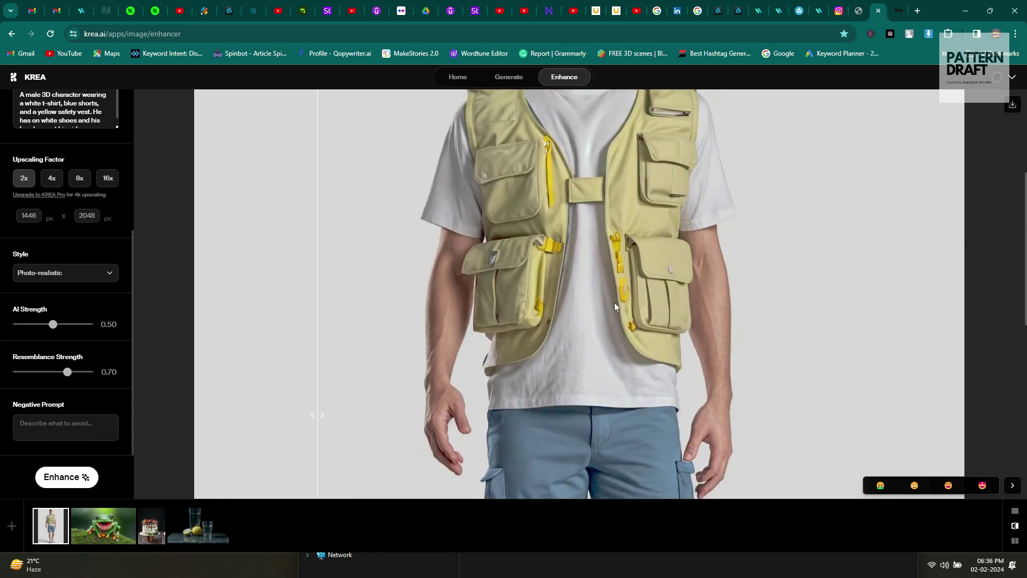
Step: Download the enhanced vest outfit image
{"action": "scroll", "coordinate": [614, 306], "scroll_direction": "up", "scroll_amount": 4}
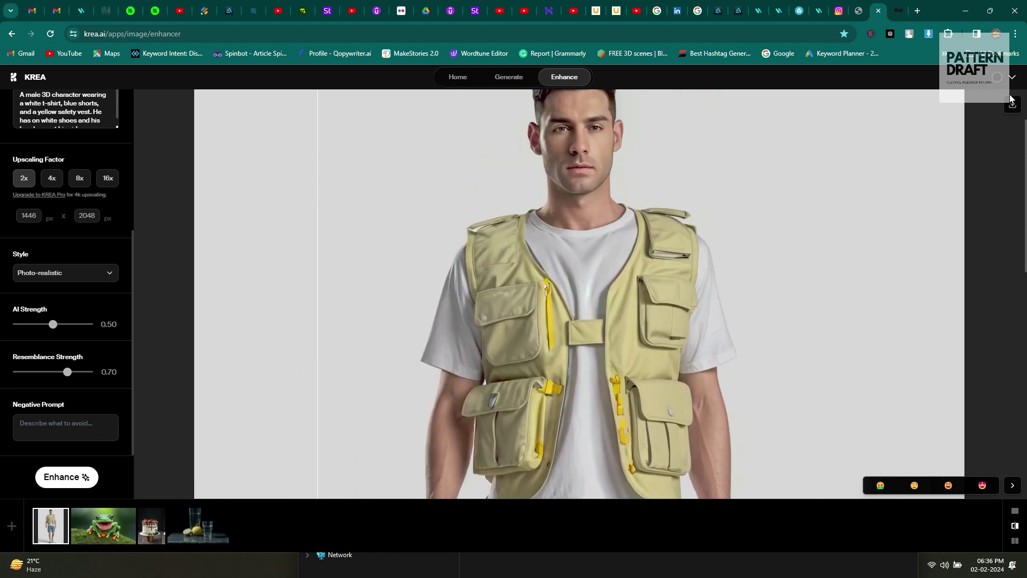
{"action": "left_click", "coordinate": [1010, 105]}
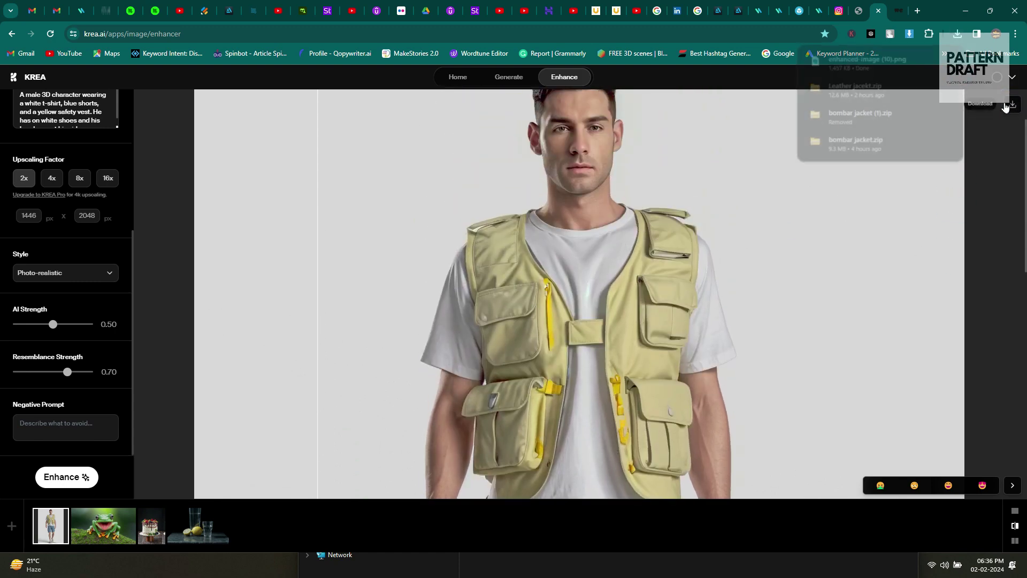
Step: Lower the AI strength to 0.39 and the resemblance strength to 0.67, and run the enhancement again on the vest outfit image
{"action": "left_click", "coordinate": [51, 324]}
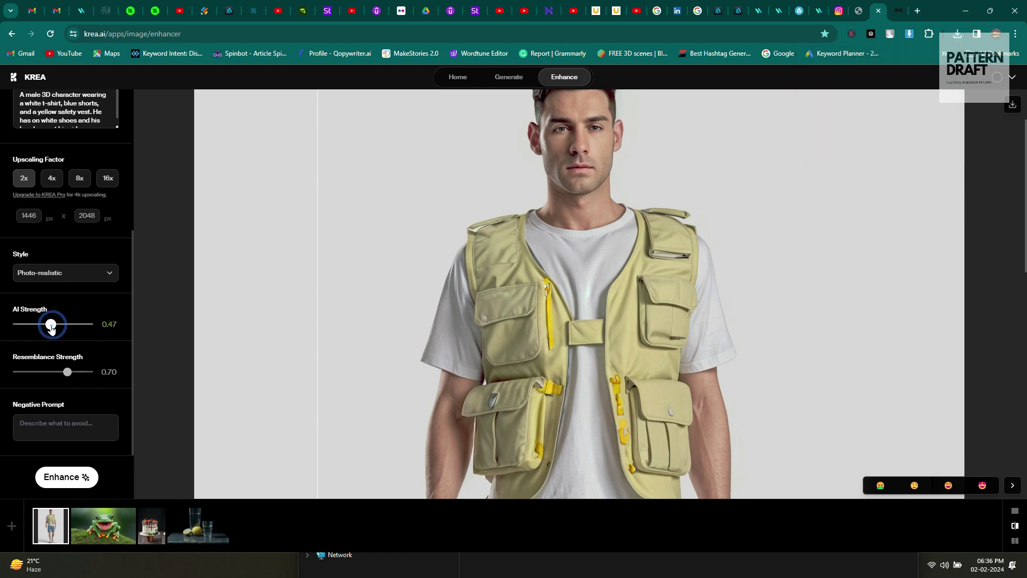
{"action": "left_click_drag", "start_coordinate": [51, 324], "coordinate": [47, 325]}
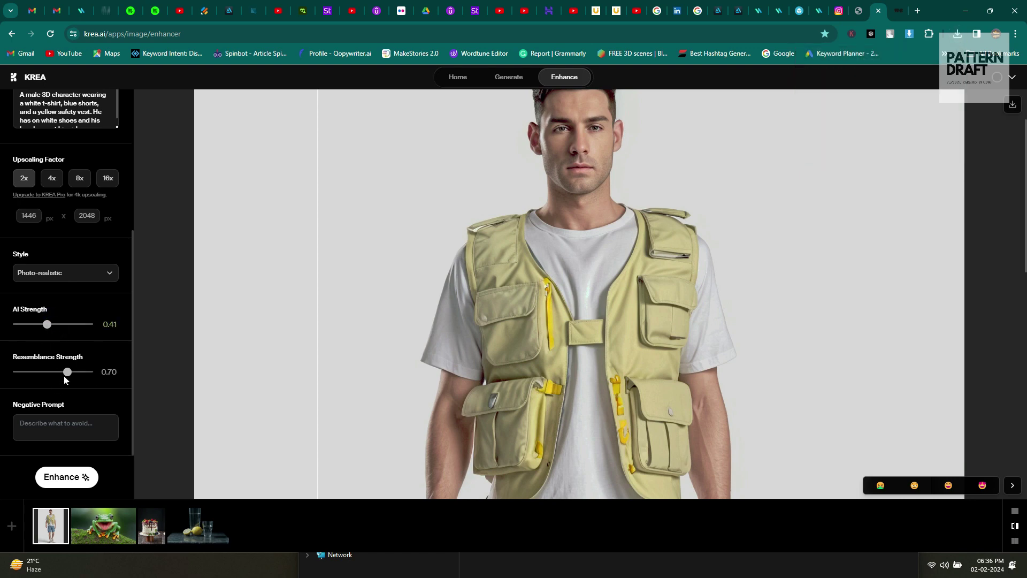
{"action": "left_click", "coordinate": [65, 373]}
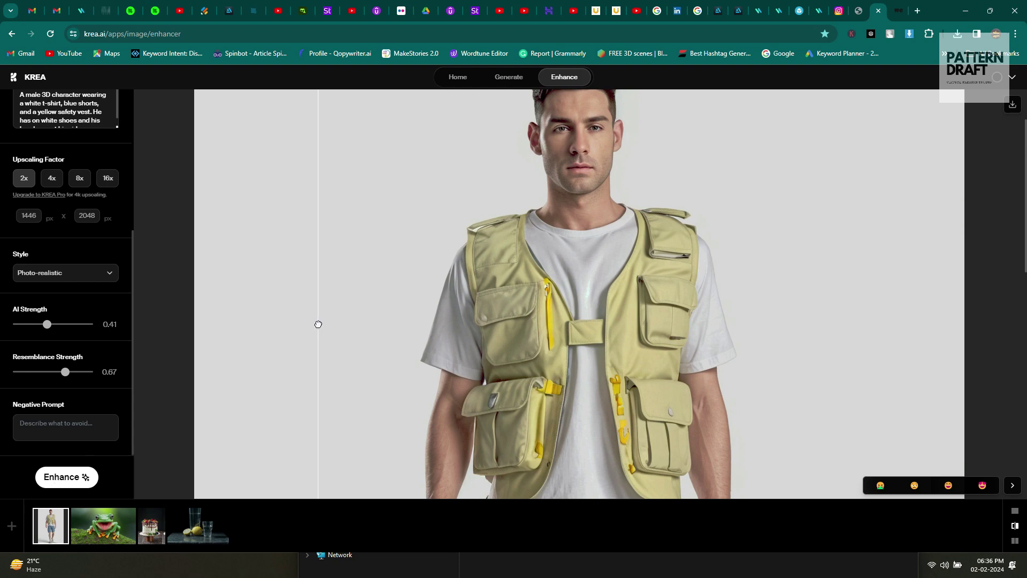
{"action": "left_click_drag", "start_coordinate": [318, 324], "coordinate": [316, 353]}
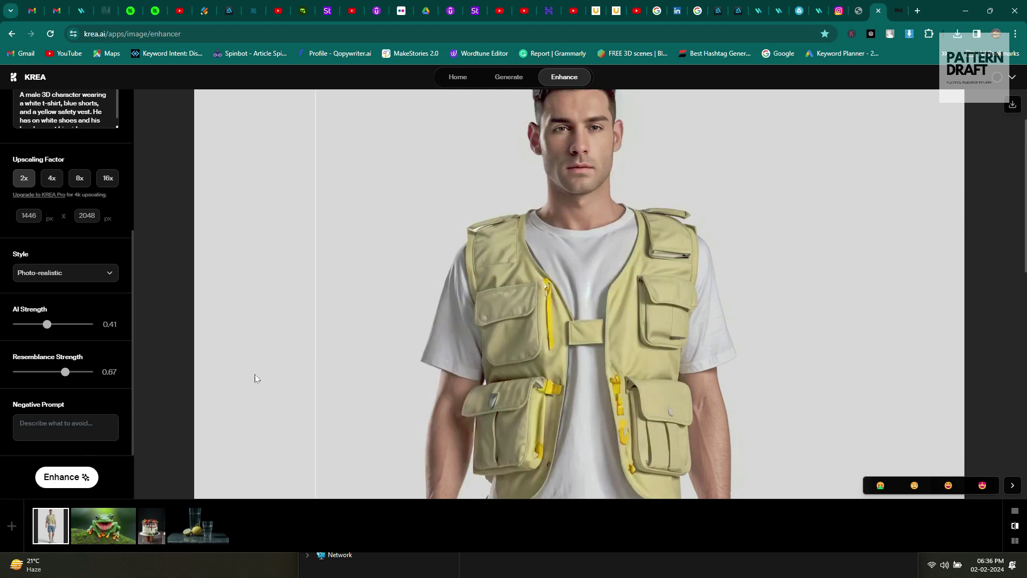
{"action": "left_click", "coordinate": [46, 324]}
{"action": "left_click_drag", "start_coordinate": [46, 327], "coordinate": [45, 325]}
{"action": "left_click", "coordinate": [54, 488]}
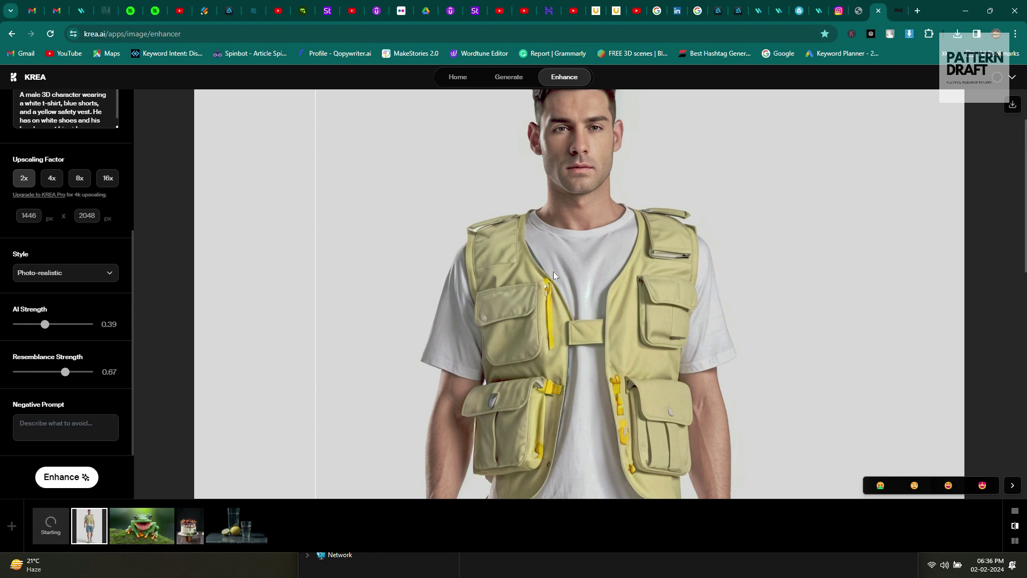
Step: Open the new vest outfit enhancement and compare it with the original render, checking the vest, T-shirt, shorts and legs
{"action": "left_click", "coordinate": [316, 318]}
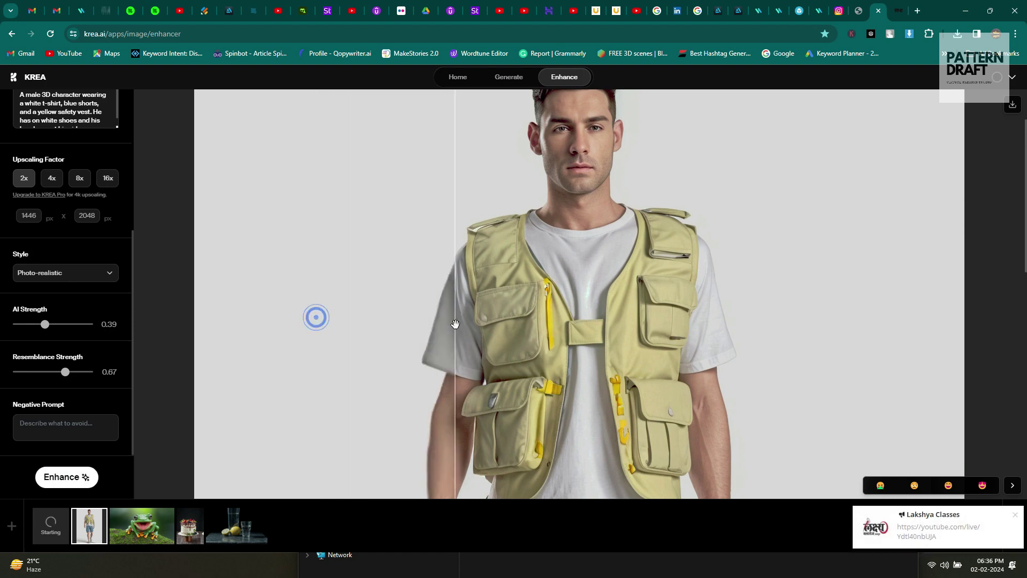
{"action": "left_click", "coordinate": [1015, 515]}
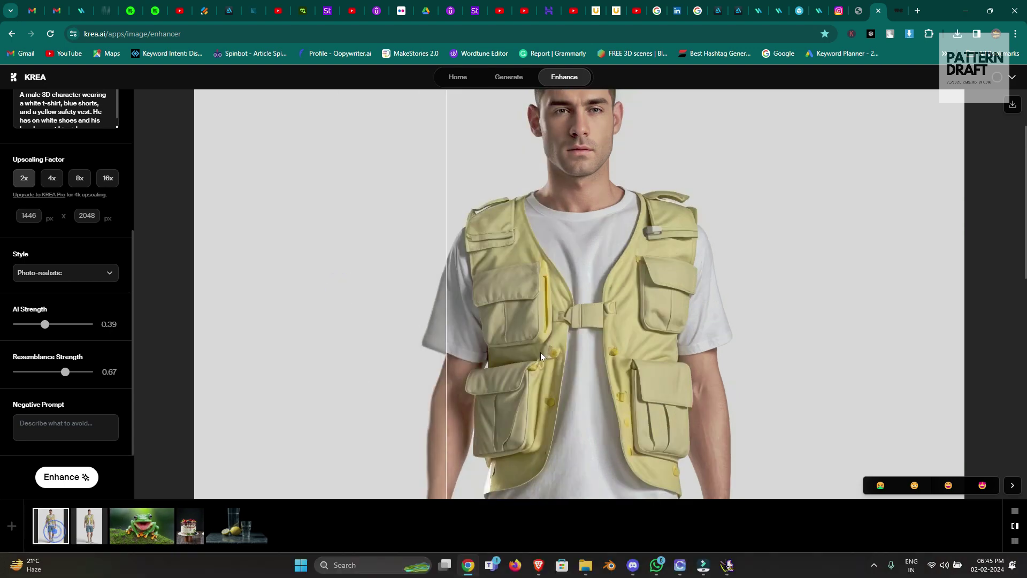
{"action": "scroll", "coordinate": [543, 343], "scroll_direction": "down", "scroll_amount": 1}
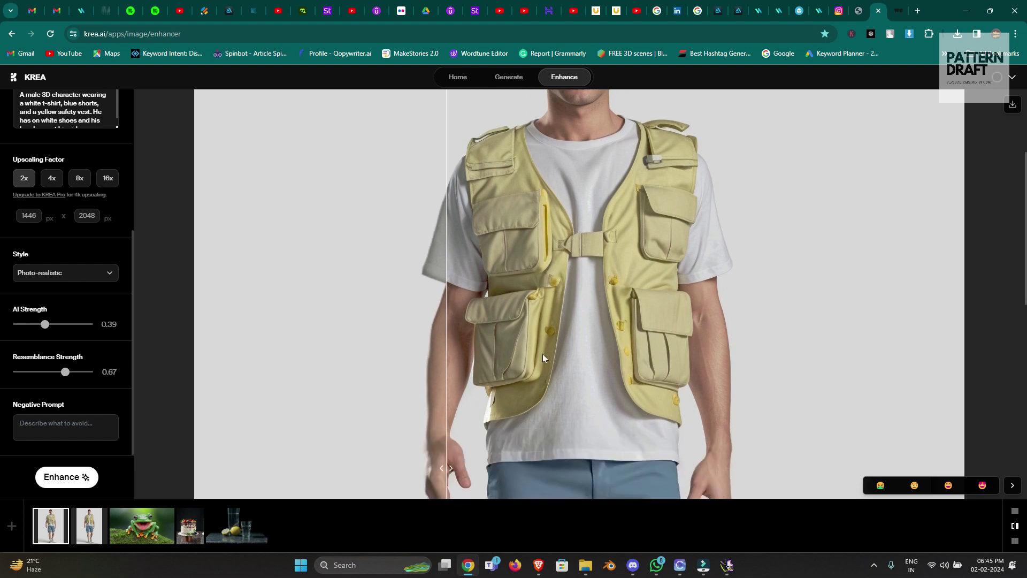
{"action": "left_click_drag", "start_coordinate": [458, 239], "coordinate": [340, 249]}
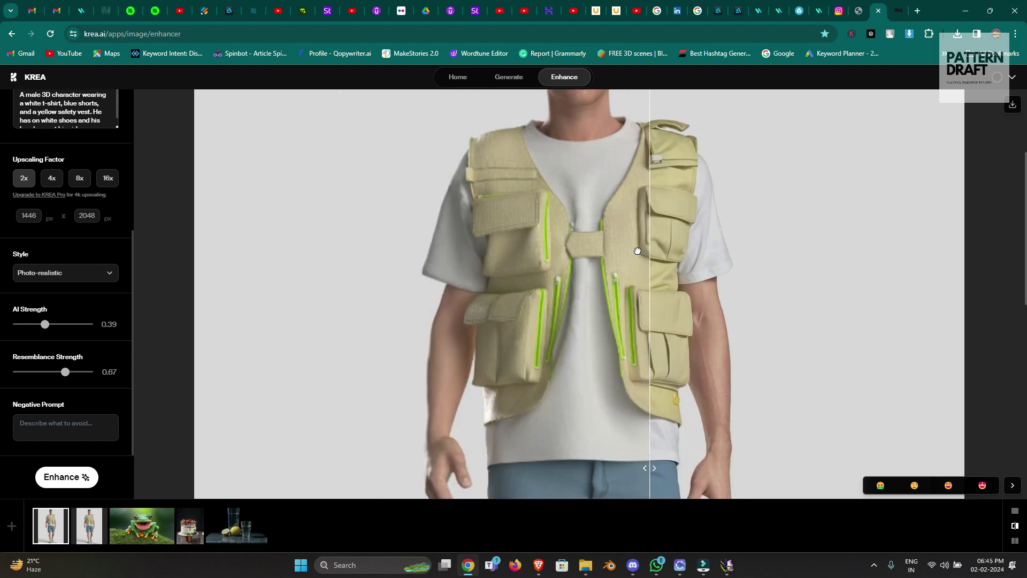
{"action": "scroll", "coordinate": [517, 240], "scroll_direction": "up", "scroll_amount": 2}
{"action": "scroll", "coordinate": [516, 238], "scroll_direction": "down", "scroll_amount": 5}
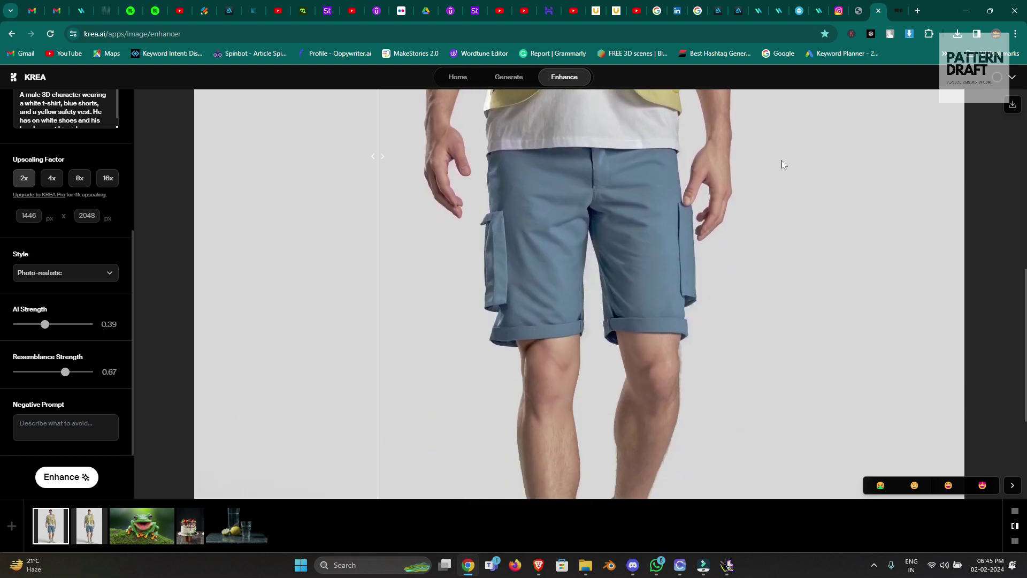
{"action": "scroll", "coordinate": [783, 156], "scroll_direction": "up", "scroll_amount": 4}
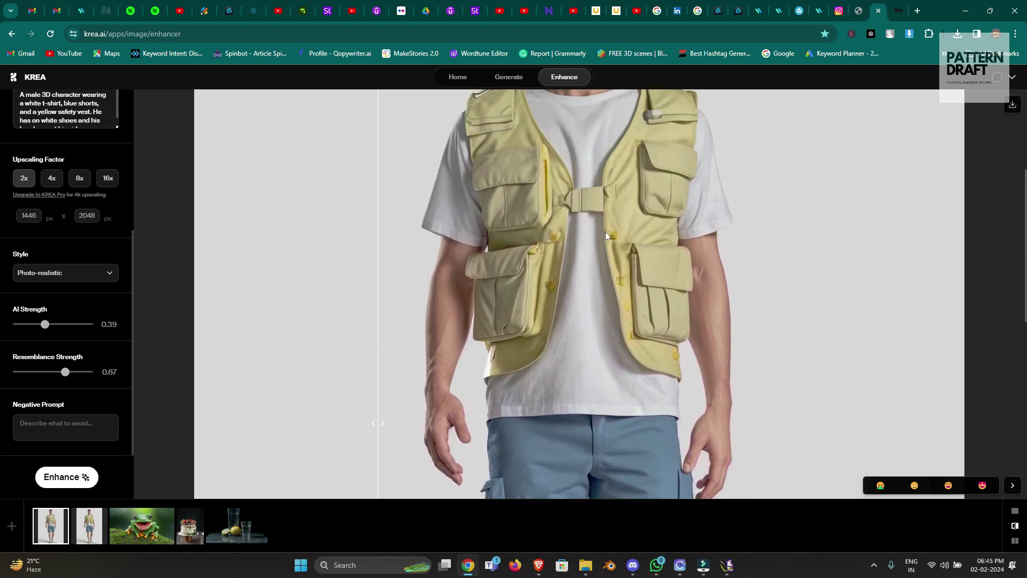
Step: Compare the earlier vest outfit enhancement with the new one, placing the comparison divider across the vest
{"action": "left_click", "coordinate": [99, 527]}
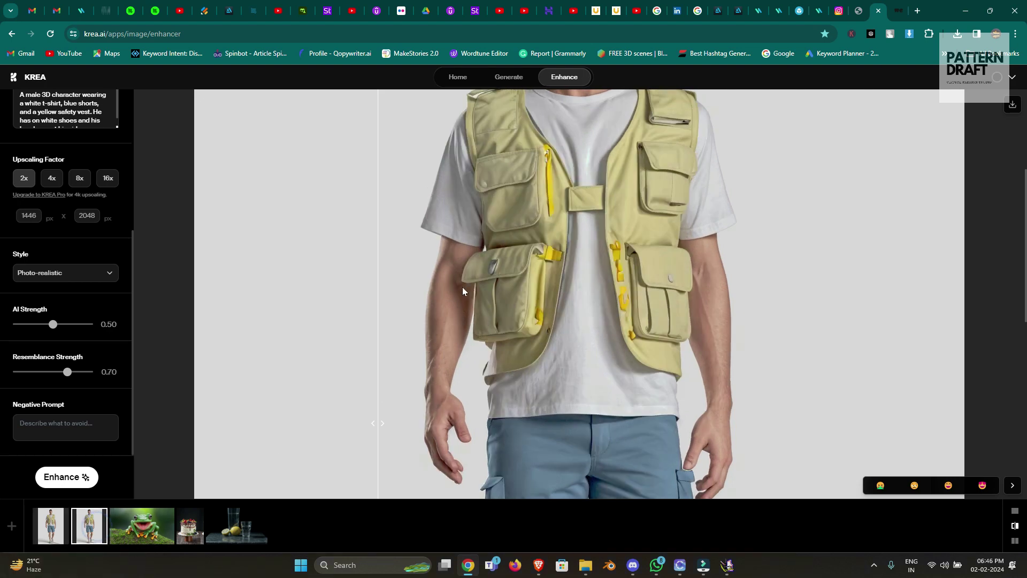
{"action": "left_click_drag", "start_coordinate": [378, 279], "coordinate": [510, 328]}
{"action": "left_click", "coordinate": [38, 534]}
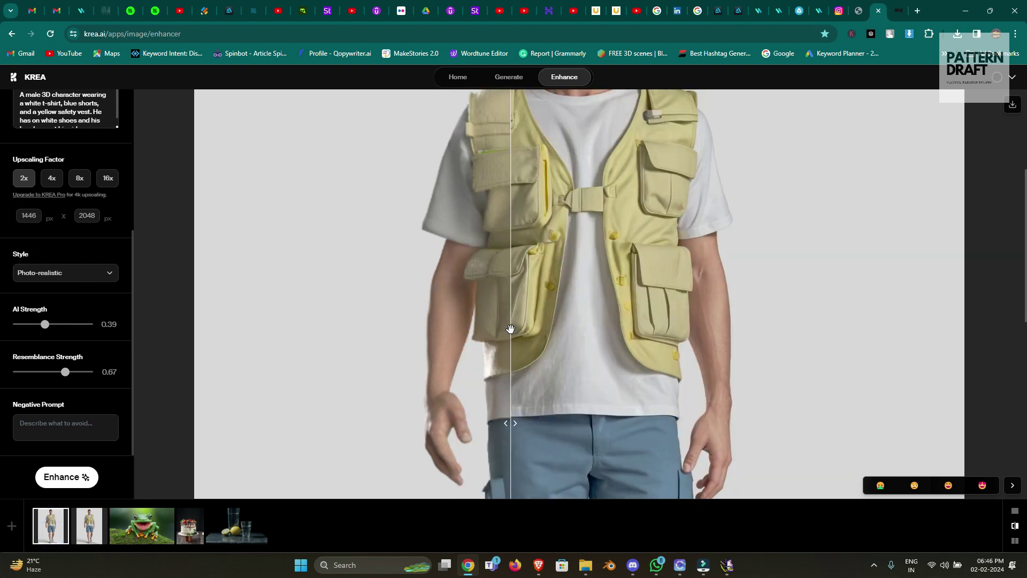